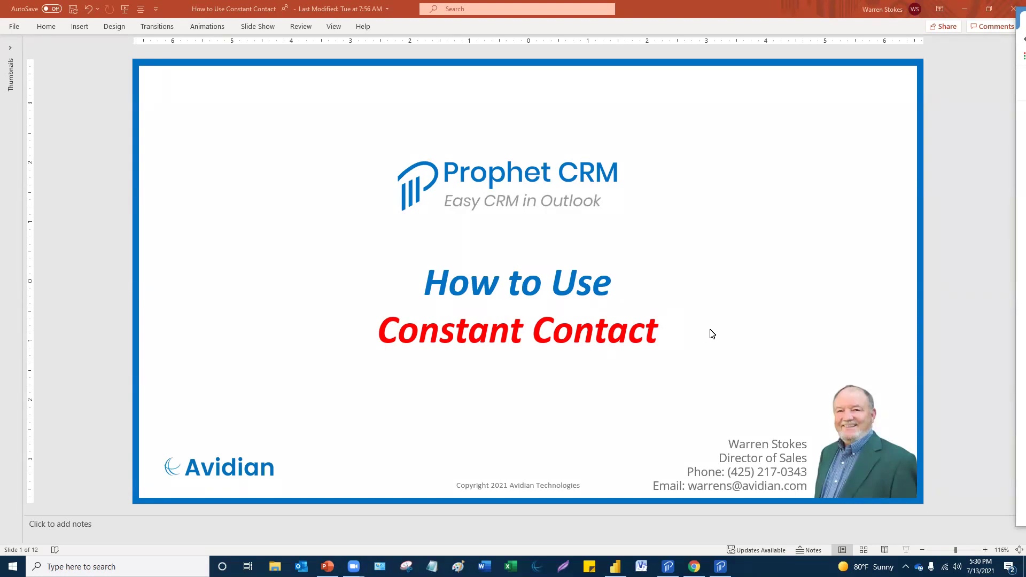
# - Advance to the Topics Covered slide, select its four topic boxes, then continue to Basic Info
pyautogui.press('pagedown')
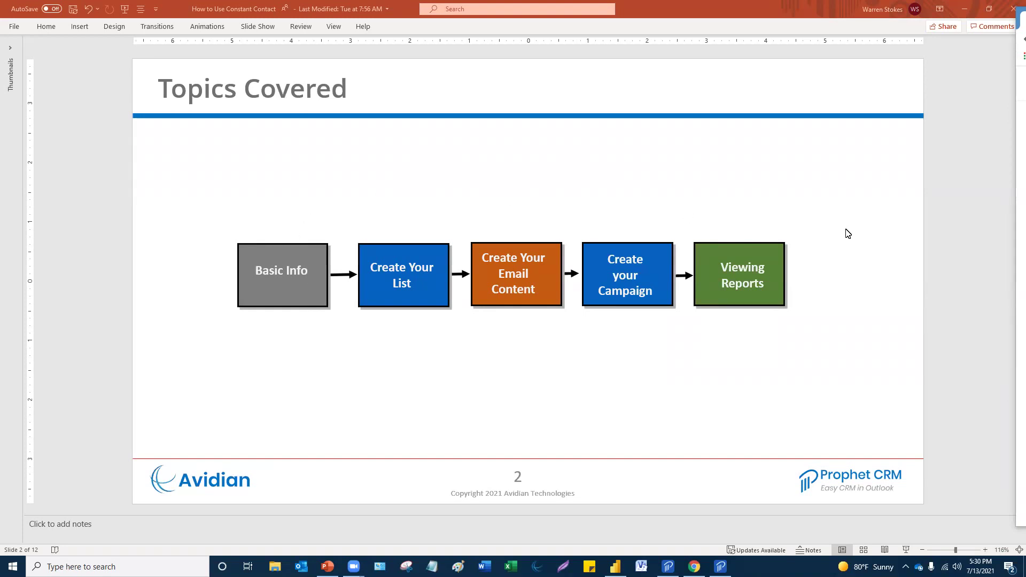
pyautogui.click(260, 270)
pyautogui.click(425, 302)
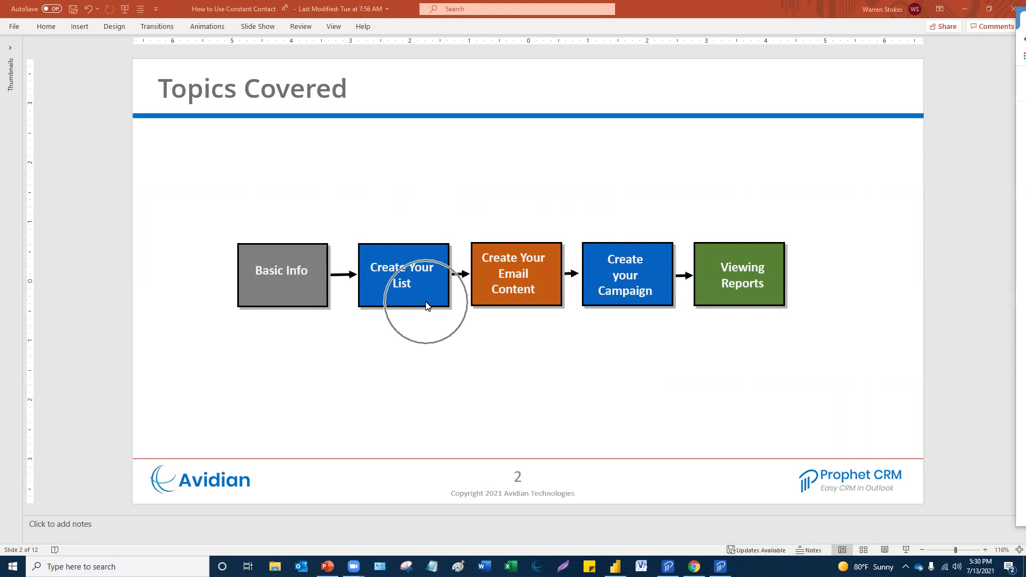
pyautogui.click(548, 304)
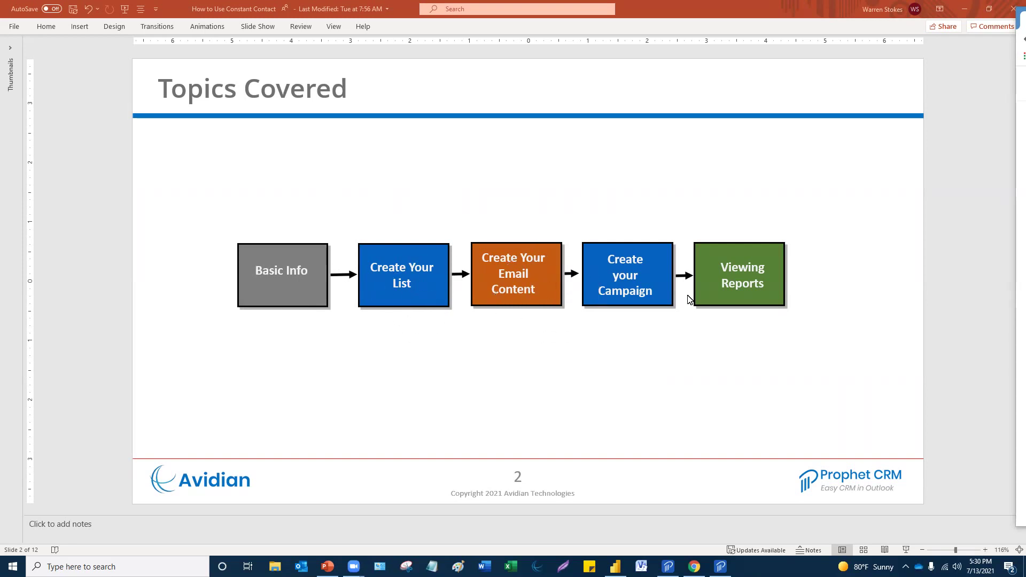
pyautogui.click(739, 295)
pyautogui.press('pagedown')
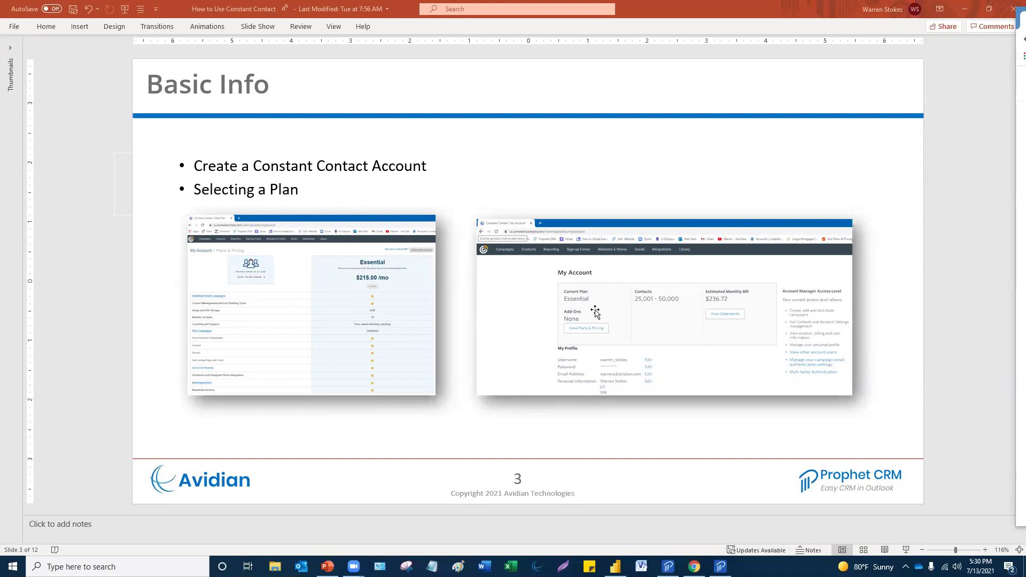
# - Page through slides 4 to 10, ending on scheduling the email, then minimize PowerPoint
pyautogui.scroll(-1, 598, 314)
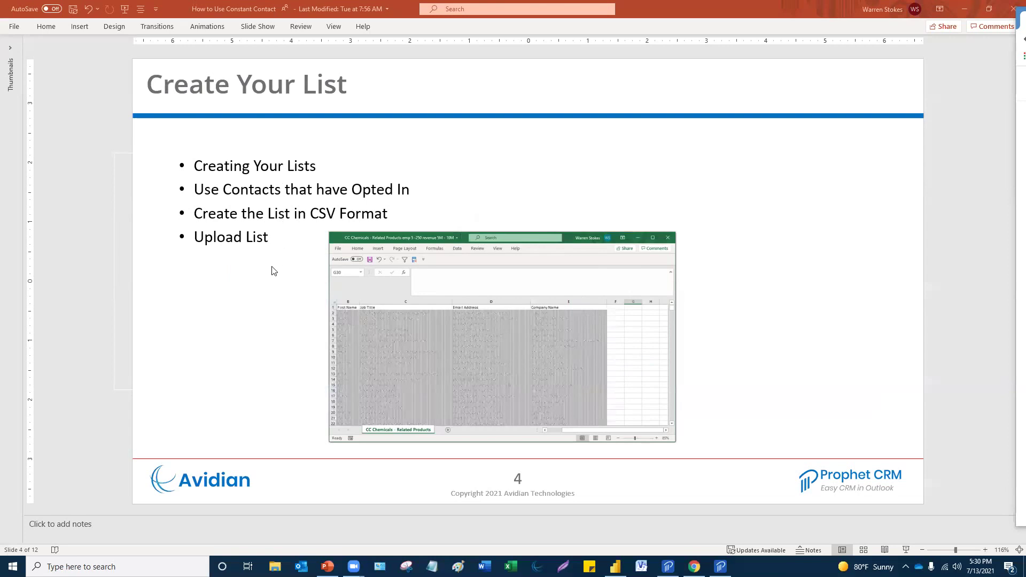
pyautogui.scroll(-1, 273, 267)
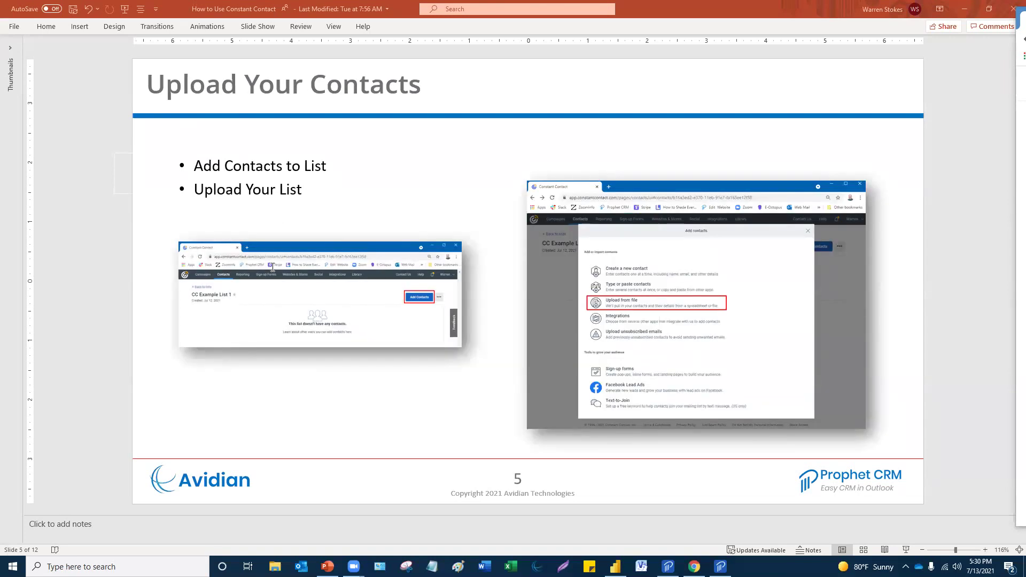
pyautogui.scroll(-1, 271, 268)
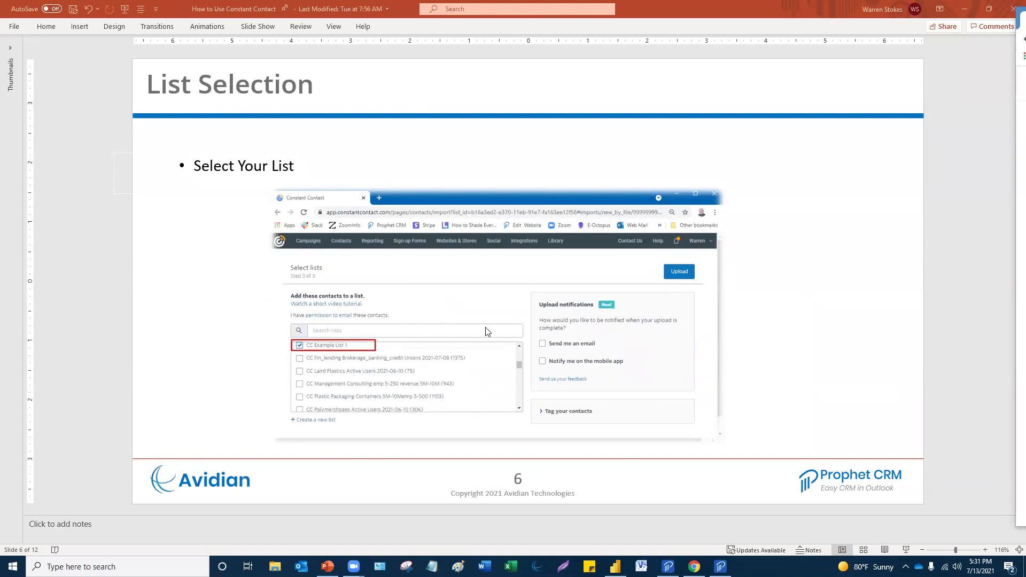
pyautogui.scroll(-1, 482, 331)
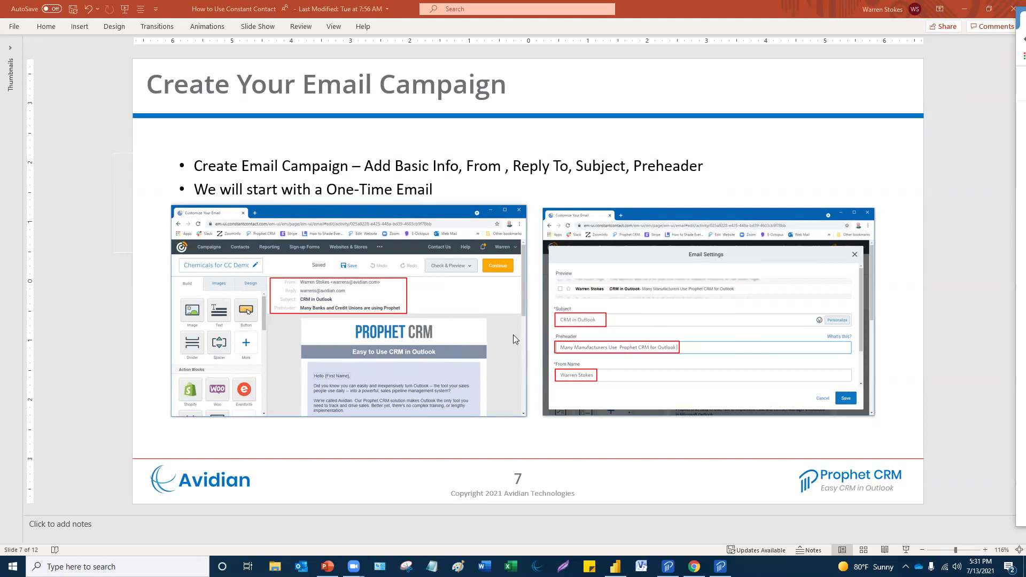
pyautogui.press('pagedown')
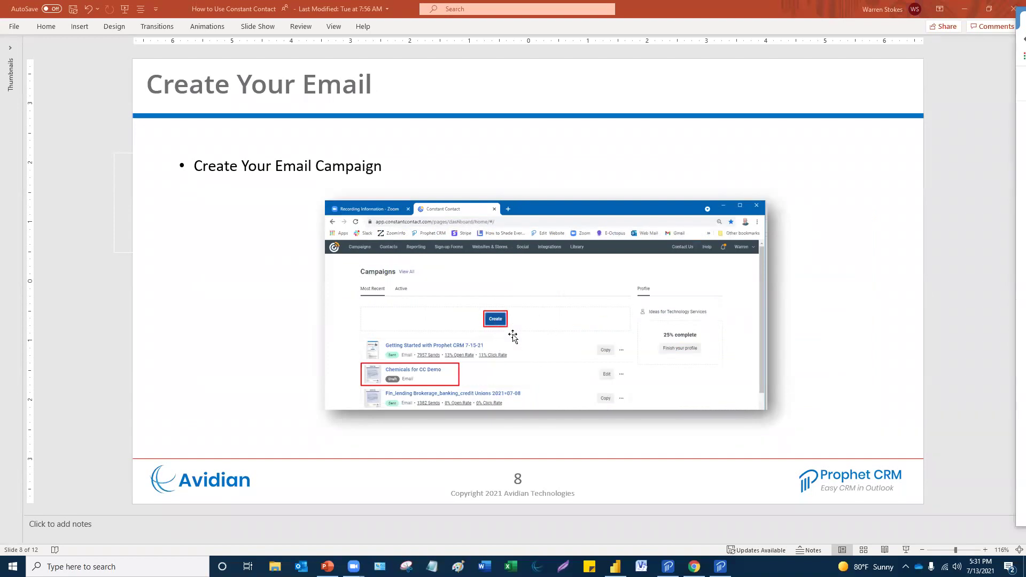
pyautogui.press('pagedown')
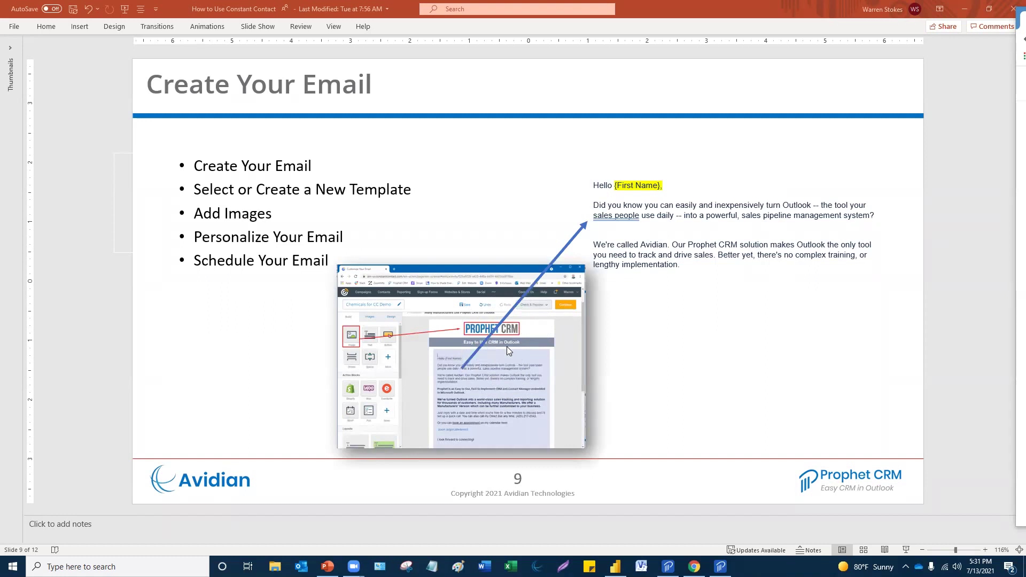
pyautogui.press('pagedown')
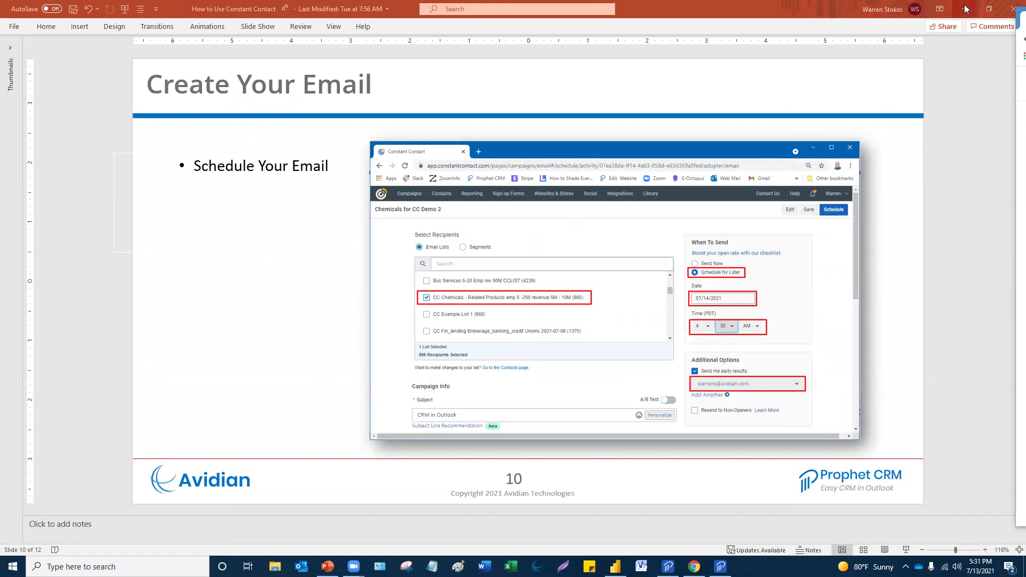
pyautogui.click(732, 7)
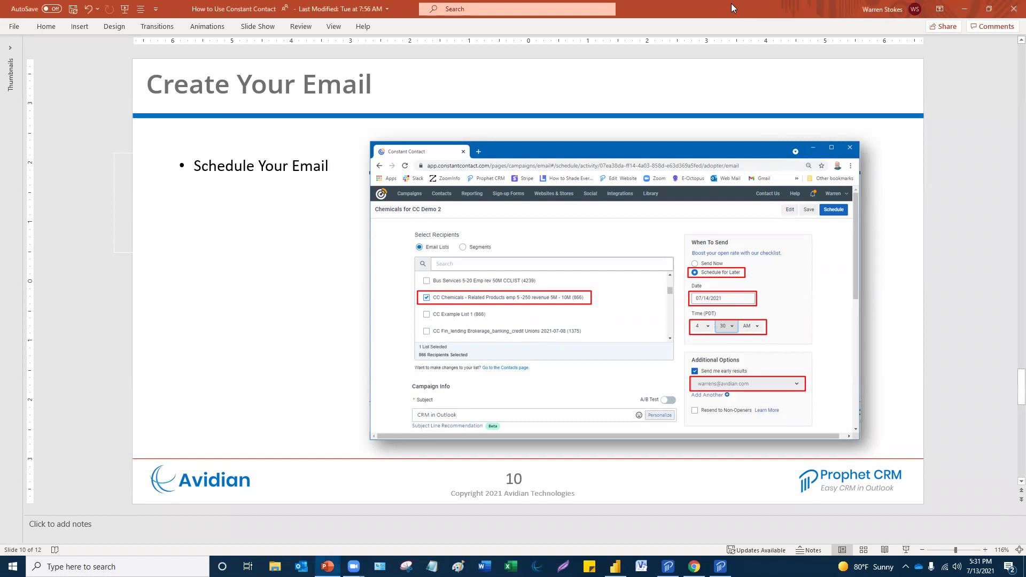
pyautogui.click(964, 9)
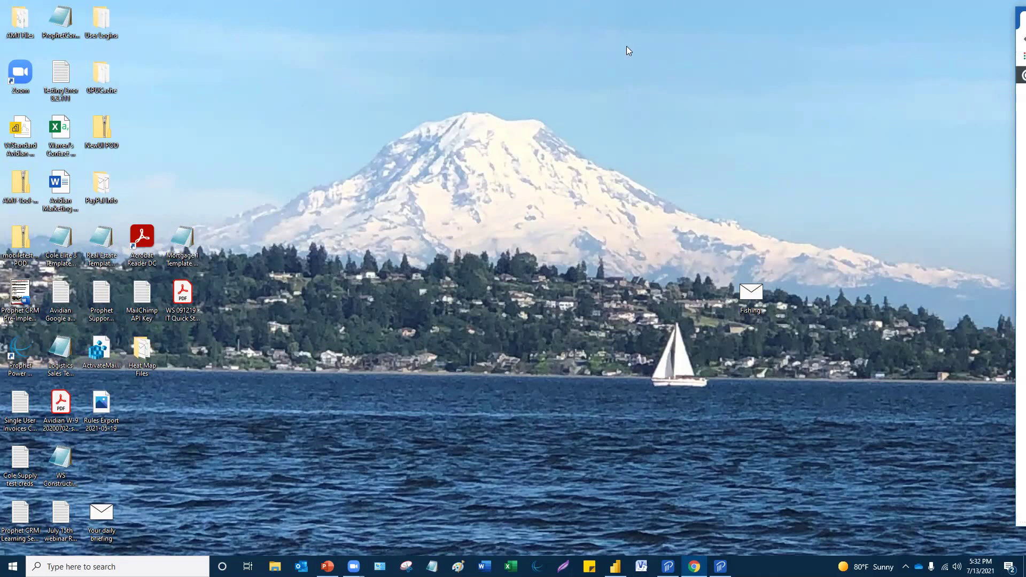
# - Bring the Constant Contact window forward and open My Account from the account menu
pyautogui.press('super+shift+Left')
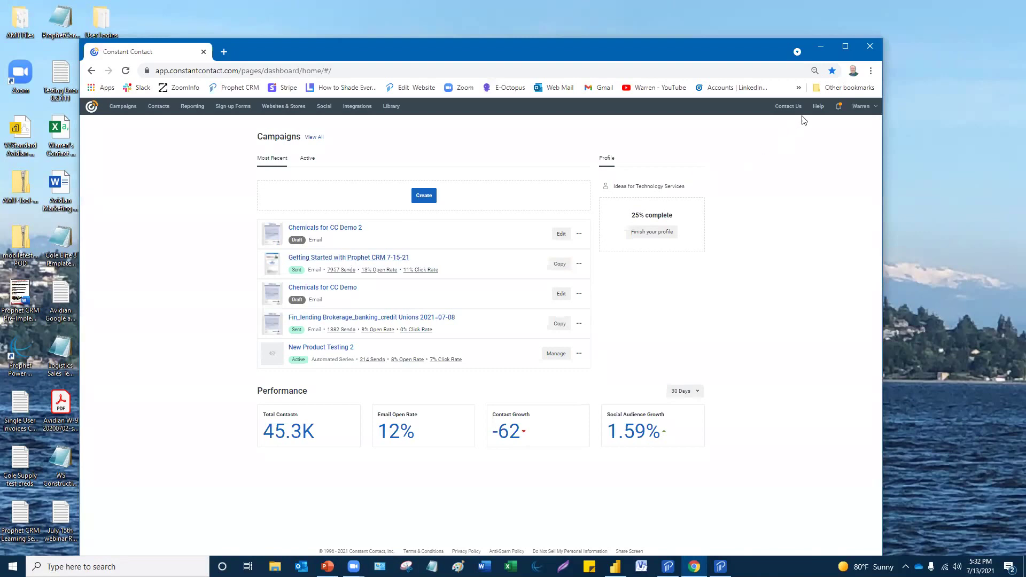
pyautogui.click(859, 109)
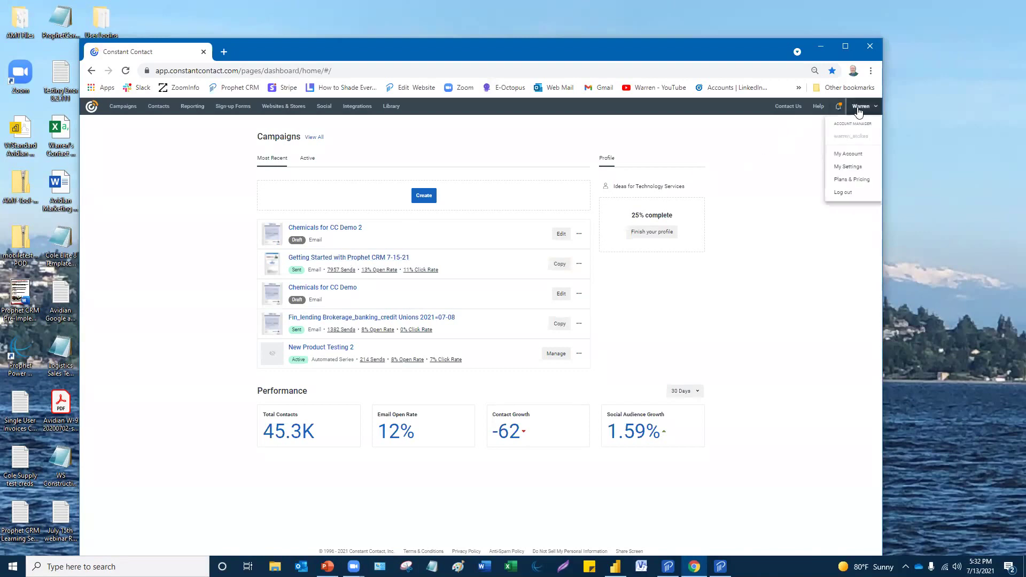
pyautogui.click(849, 154)
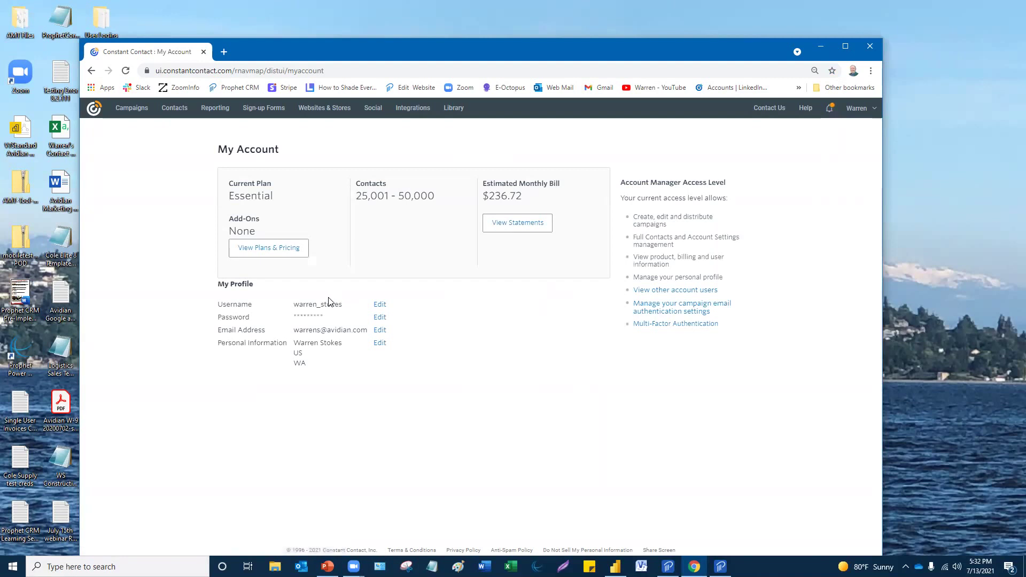
pyautogui.click(329, 298)
pyautogui.click(308, 305)
pyautogui.moveTo(288, 40); pyautogui.dragTo(288, 36)
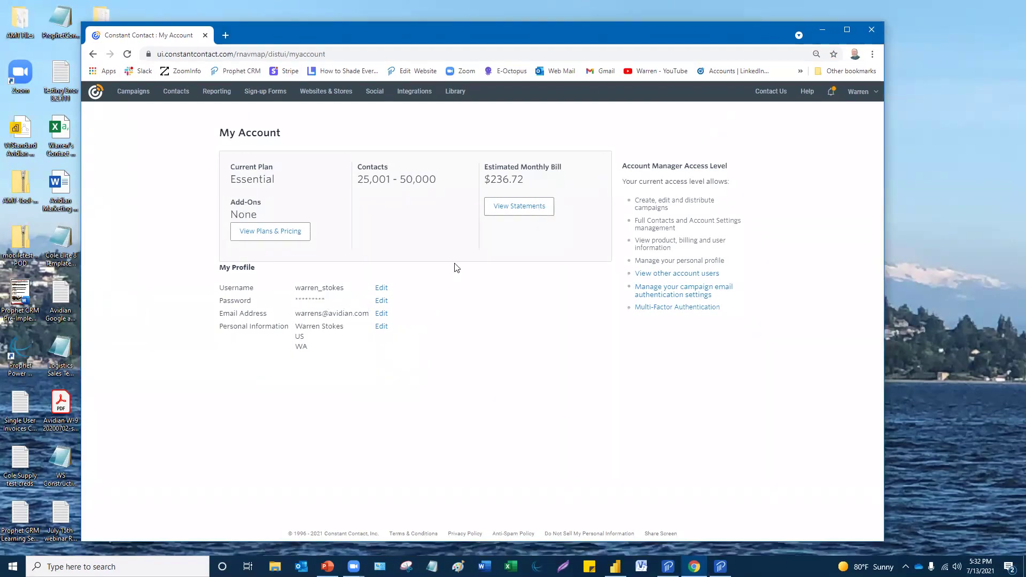
# - Open View Plans & Pricing to show the current Essential plan at $215.00/mo
pyautogui.click(434, 195)
pyautogui.click(256, 183)
pyautogui.click(288, 237)
pyautogui.click(453, 190)
pyautogui.click(277, 241)
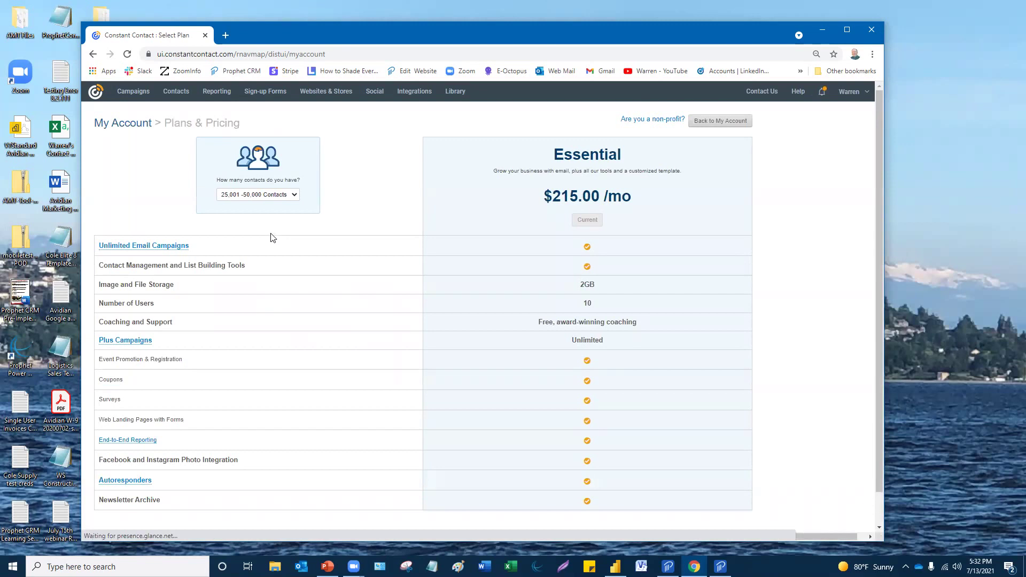
pyautogui.press('super+shift+q')
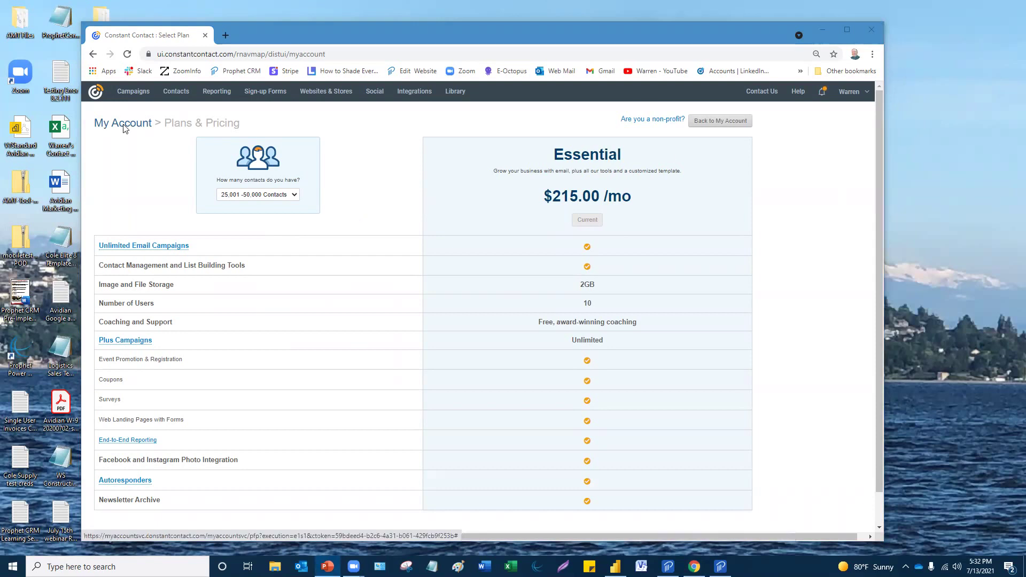
# - Go from Campaigns to Contacts, show the Lists tab, and start a new list with Create List
pyautogui.click(137, 96)
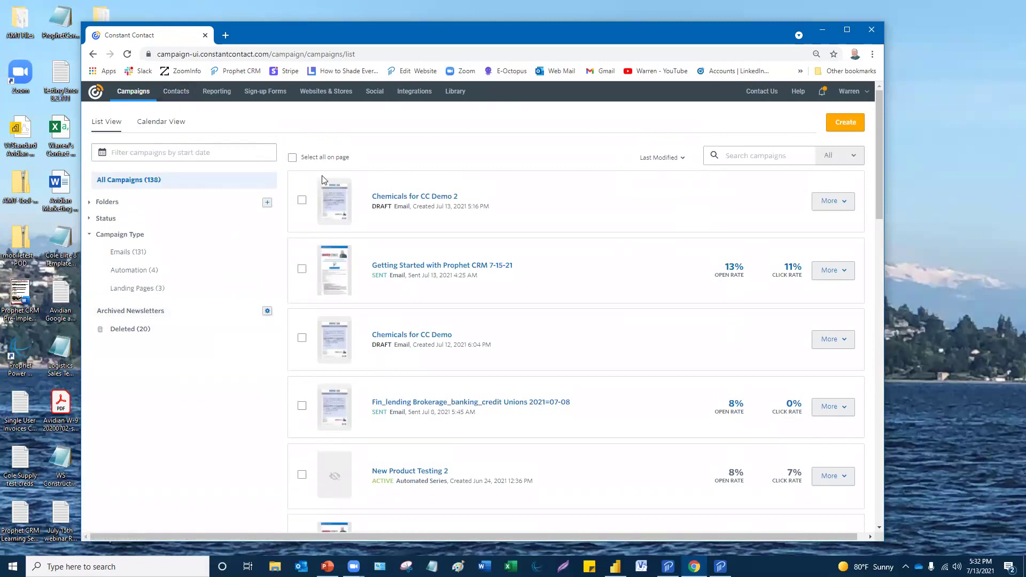
pyautogui.click(178, 95)
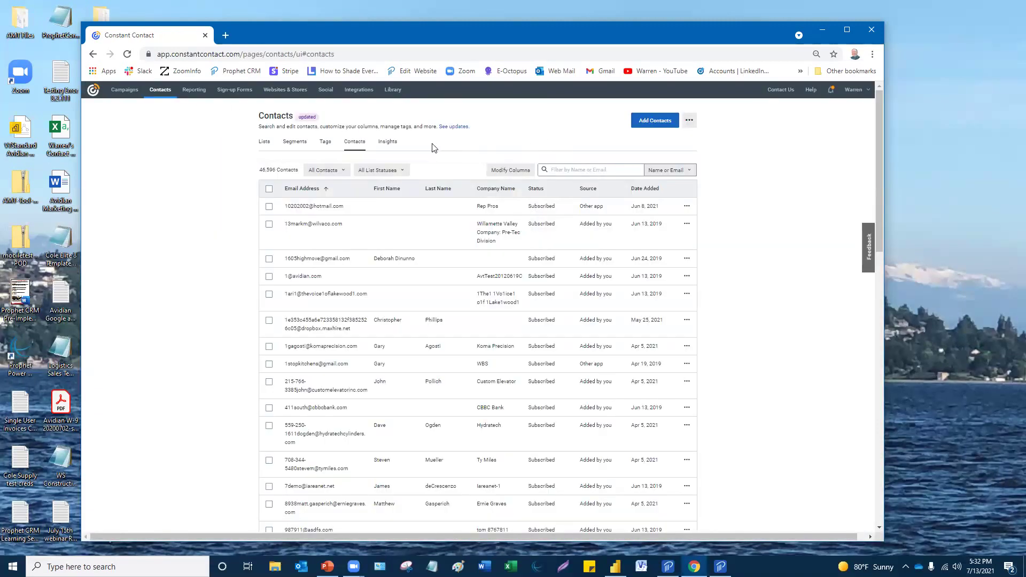
pyautogui.click(267, 145)
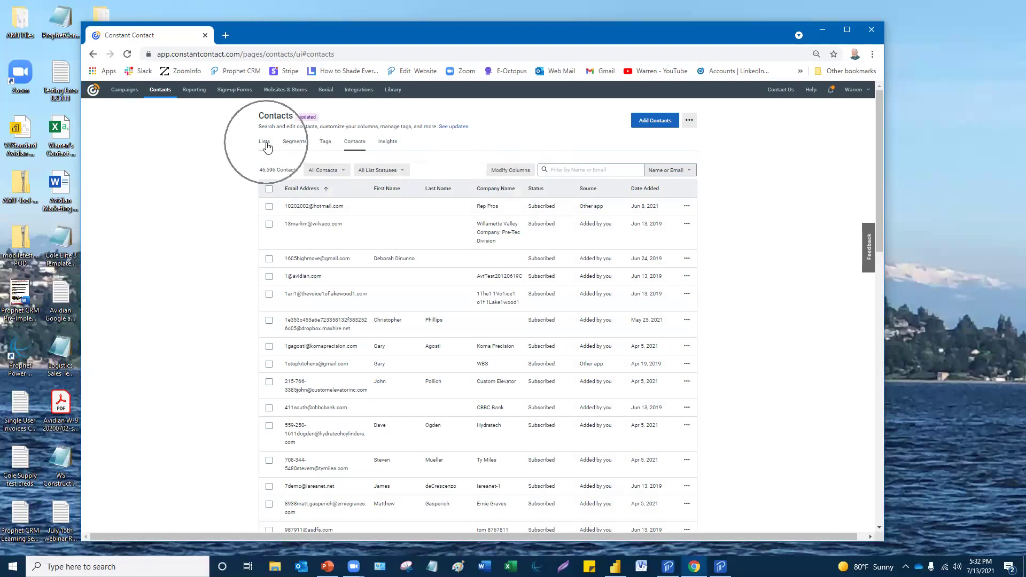
pyautogui.click(356, 143)
pyautogui.click(265, 146)
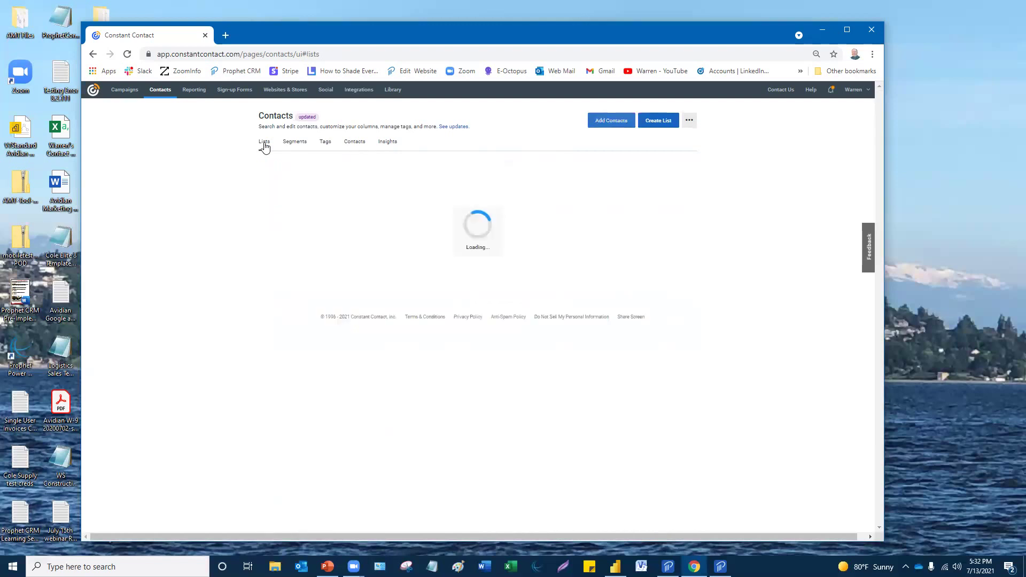
pyautogui.click(264, 145)
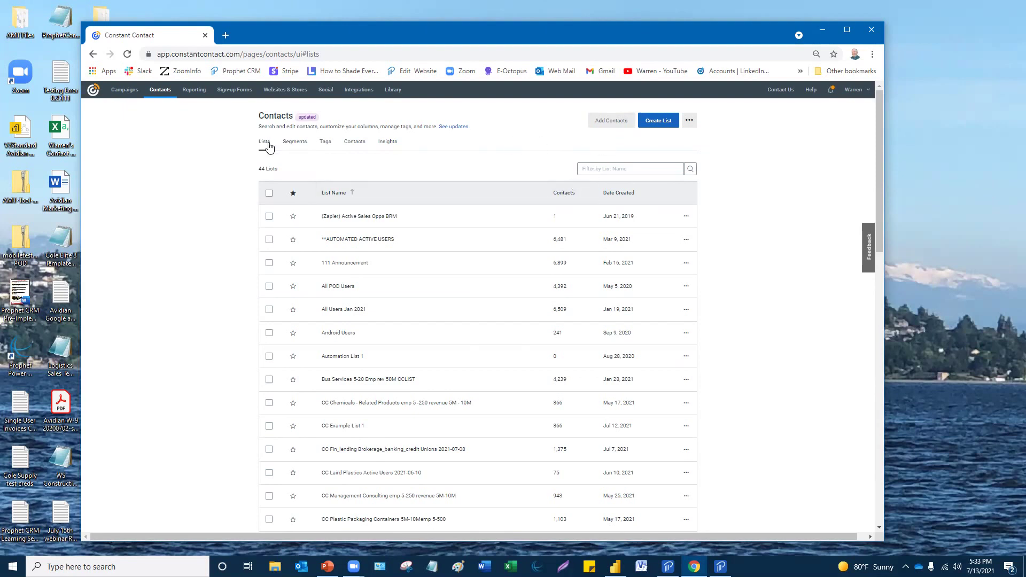
pyautogui.click(158, 93)
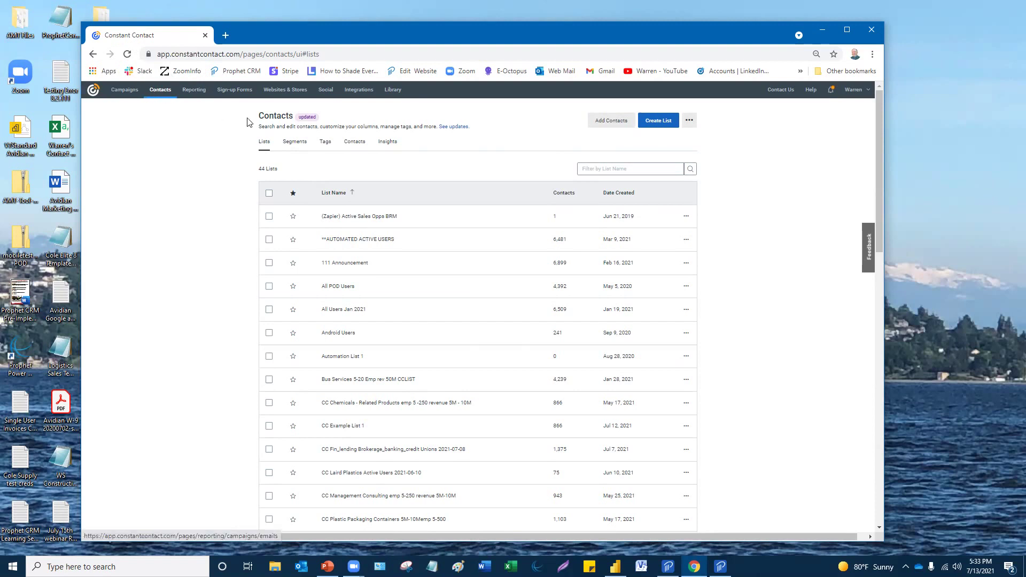
pyautogui.click(668, 123)
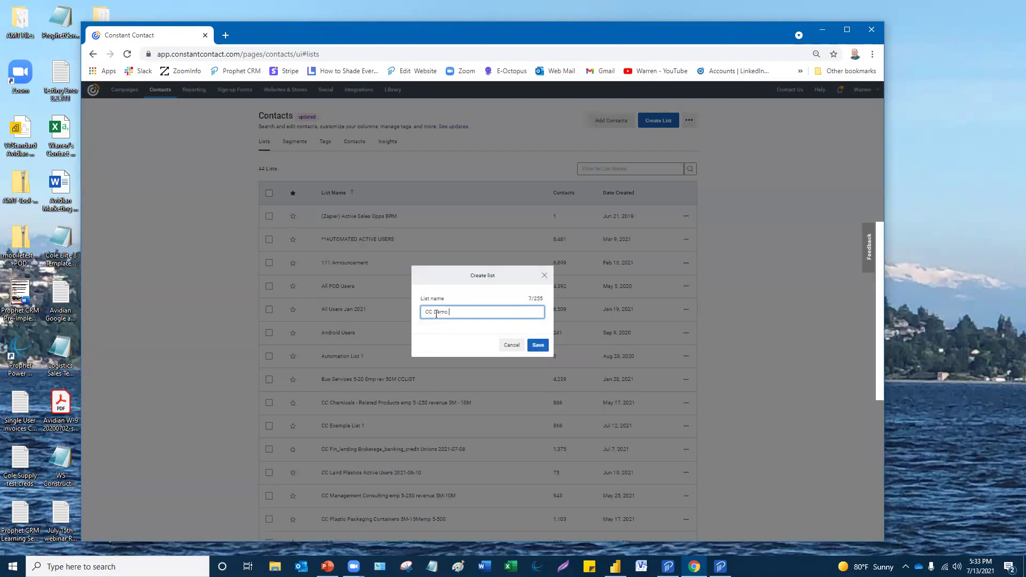
# - Save a new list named 'CC Demo 1' and choose Add Contacts > Upload from file
pyautogui.write('CC Demo 1')
pyautogui.click(535, 345)
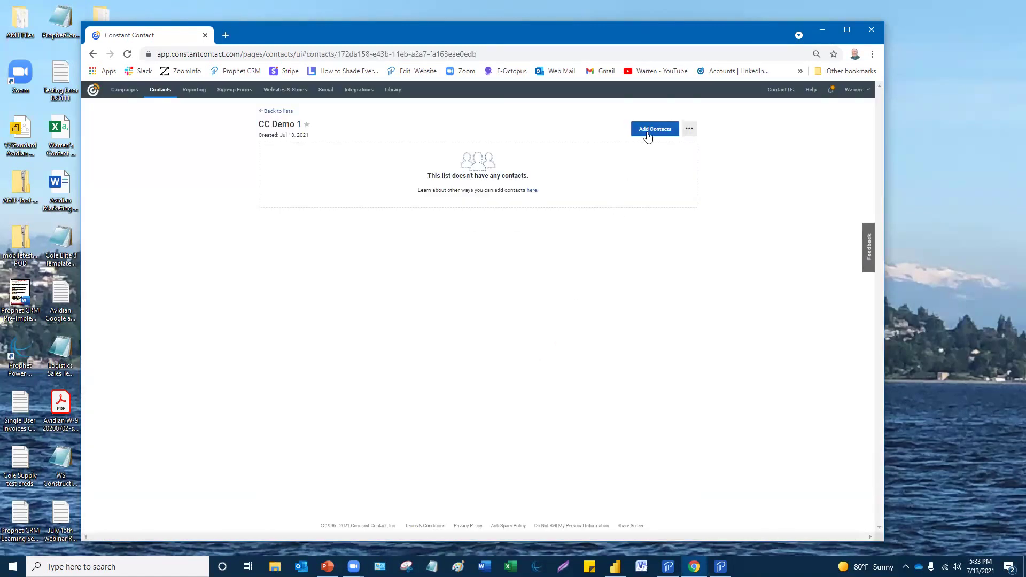
pyautogui.click(465, 184)
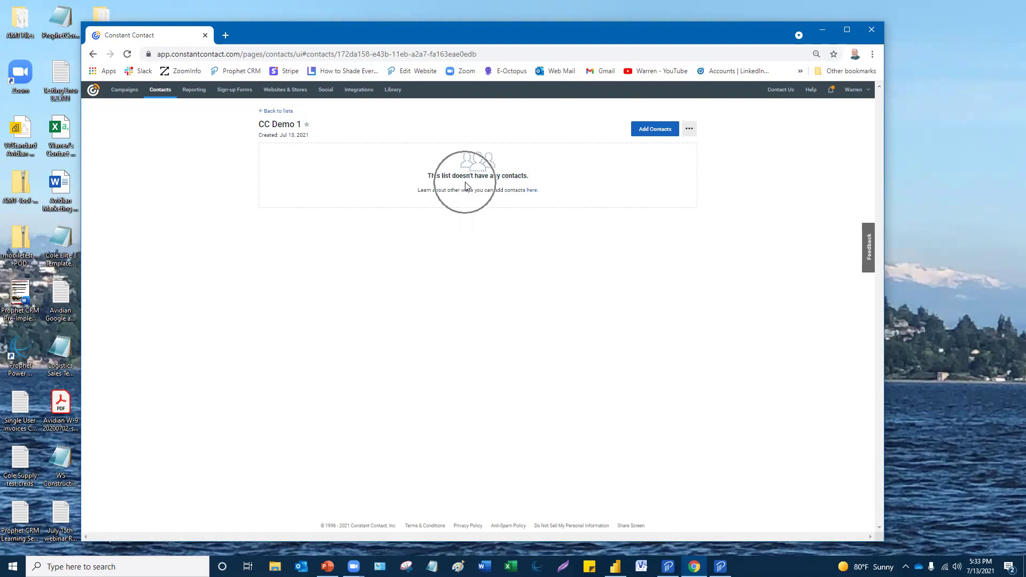
pyautogui.click(648, 130)
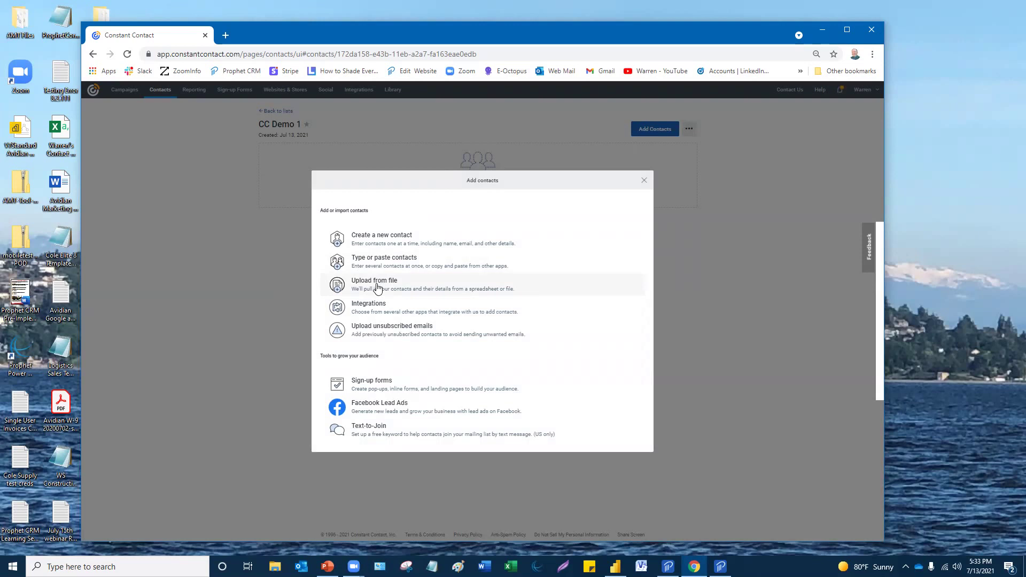
pyautogui.click(378, 288)
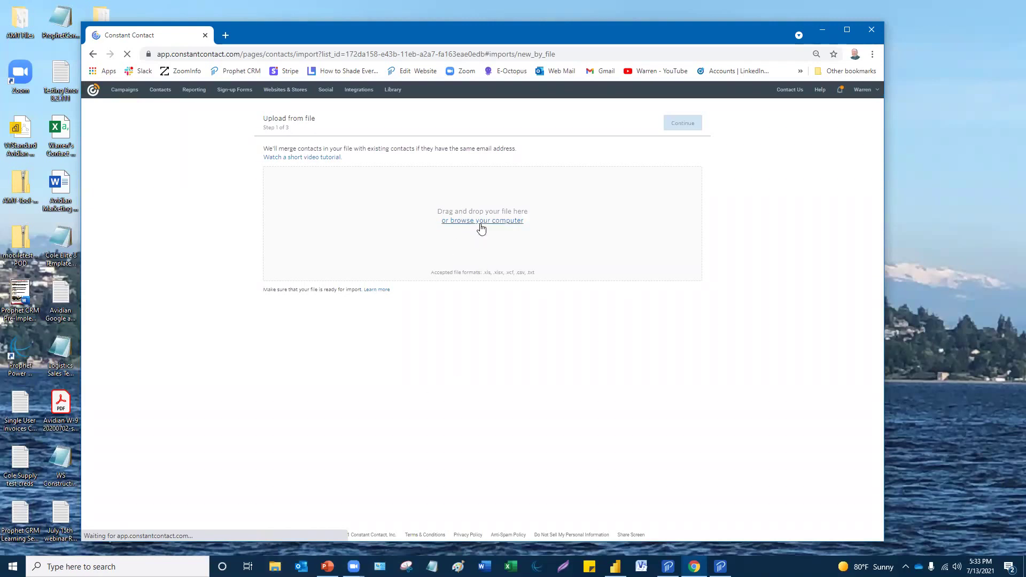
# - In File Explorer, go to Marketing > Contact Lists > Chemicals Contacts and select the CC Chemicals file
pyautogui.click(274, 567)
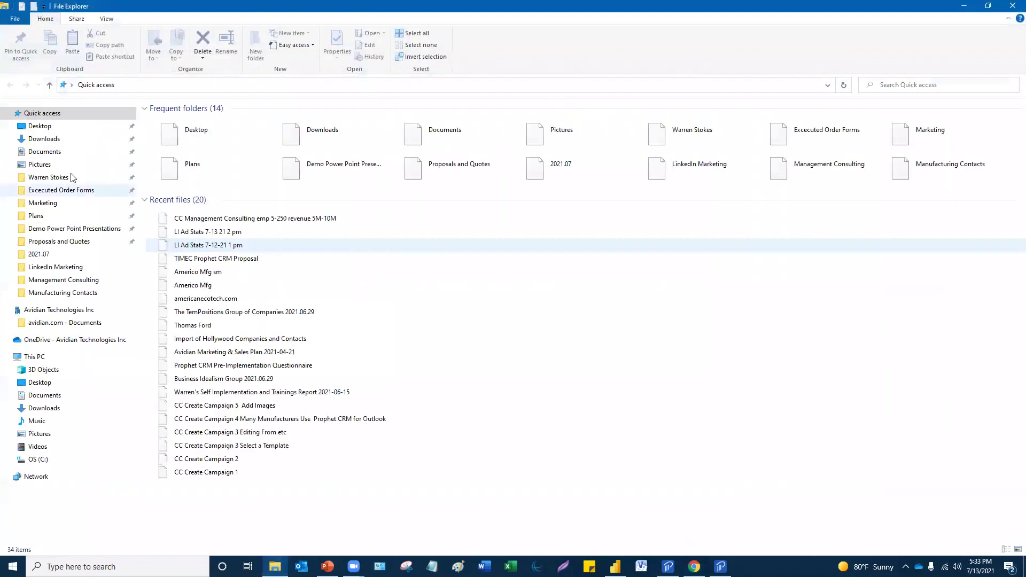
pyautogui.click(67, 202)
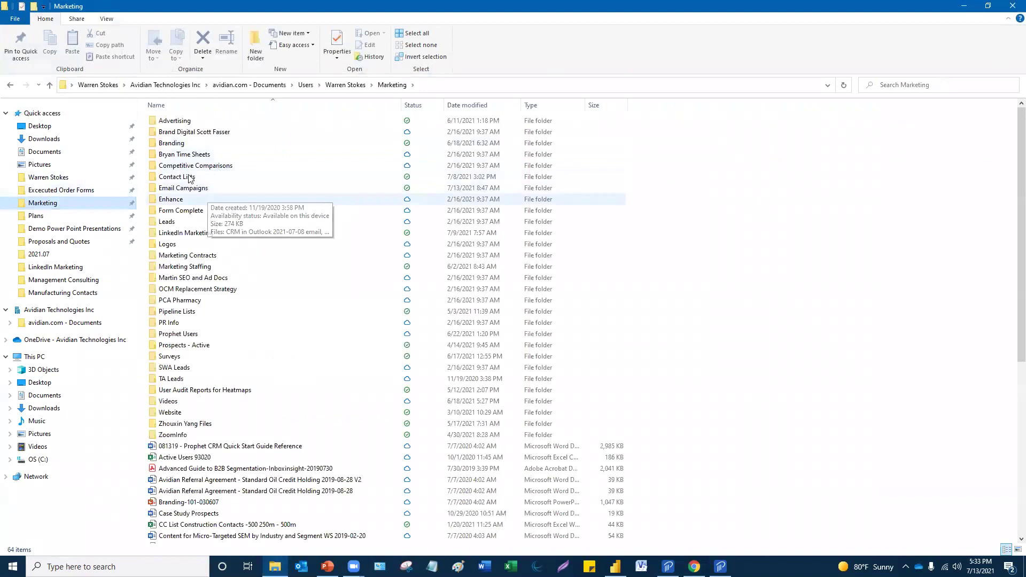
pyautogui.doubleClick(209, 177)
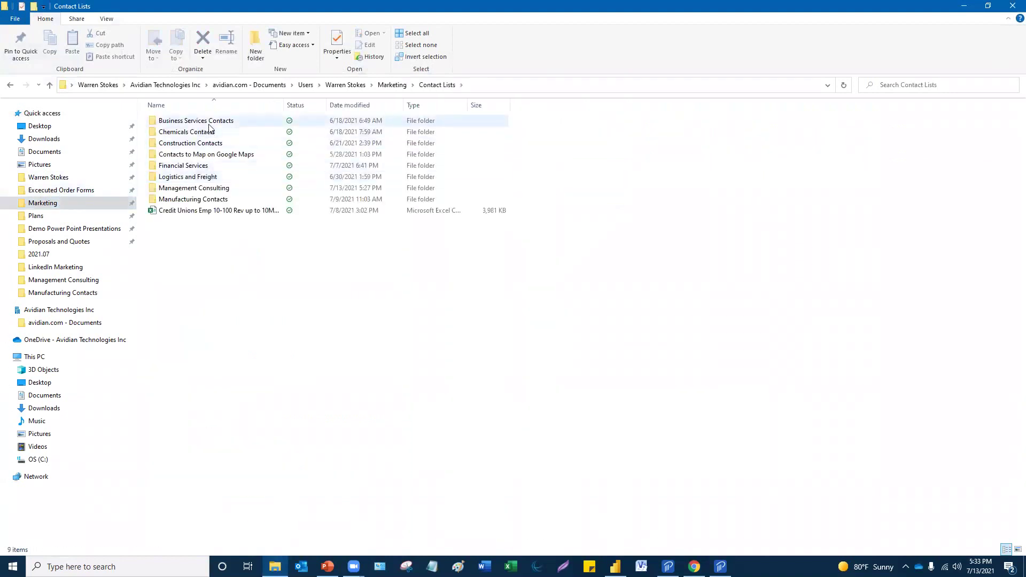
pyautogui.click(209, 126)
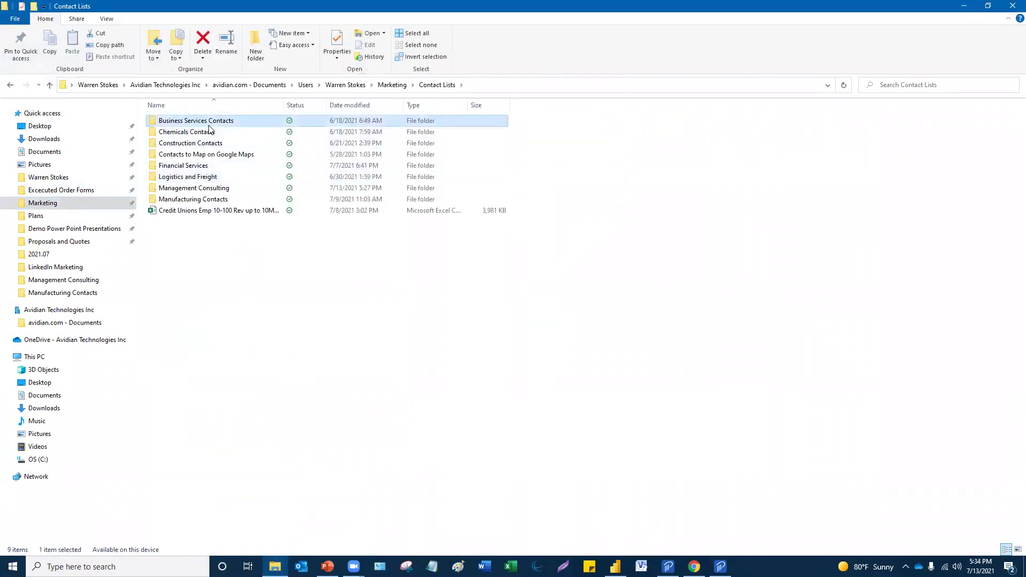
pyautogui.doubleClick(209, 131)
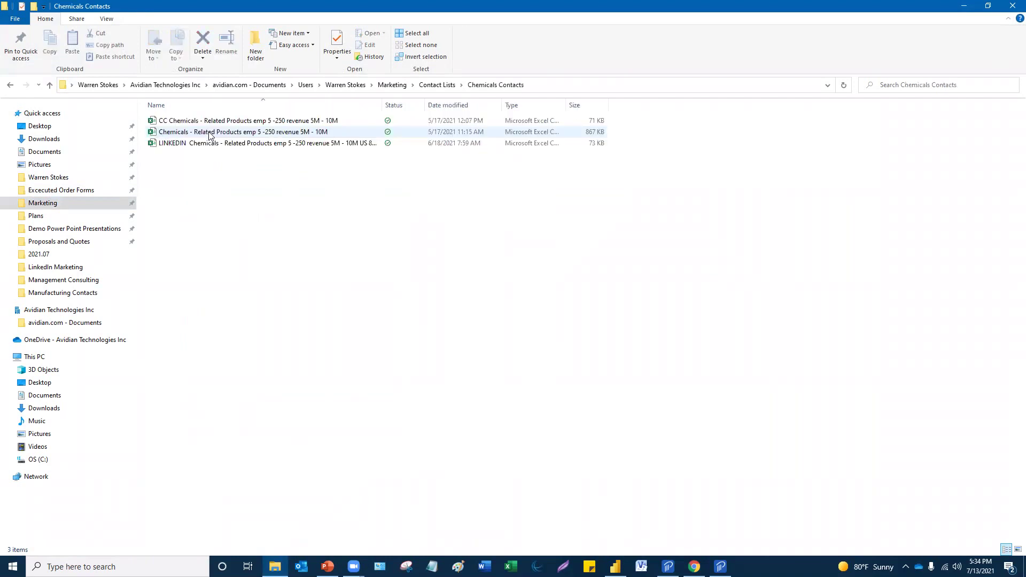
pyautogui.click(212, 121)
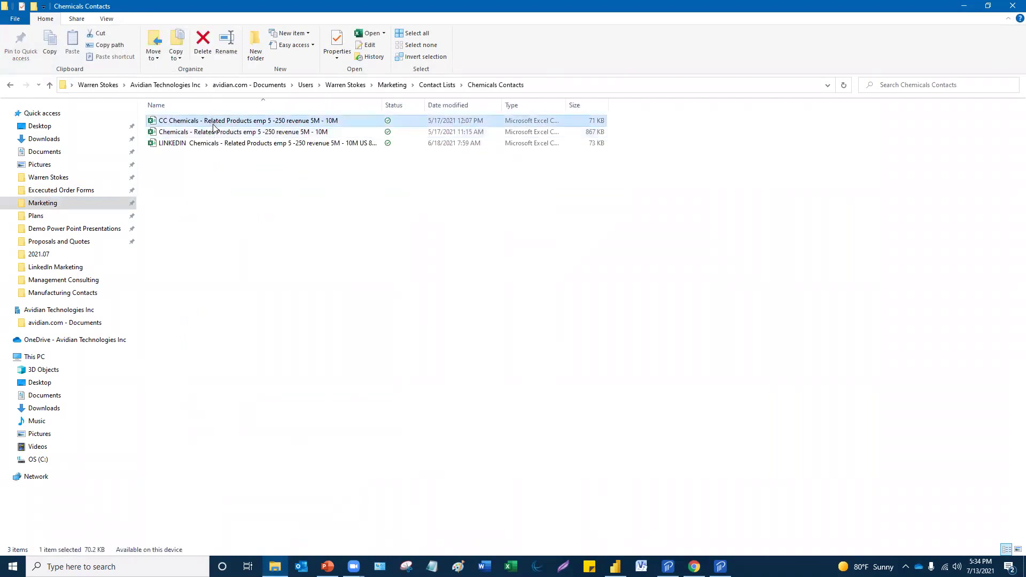
pyautogui.click(221, 144)
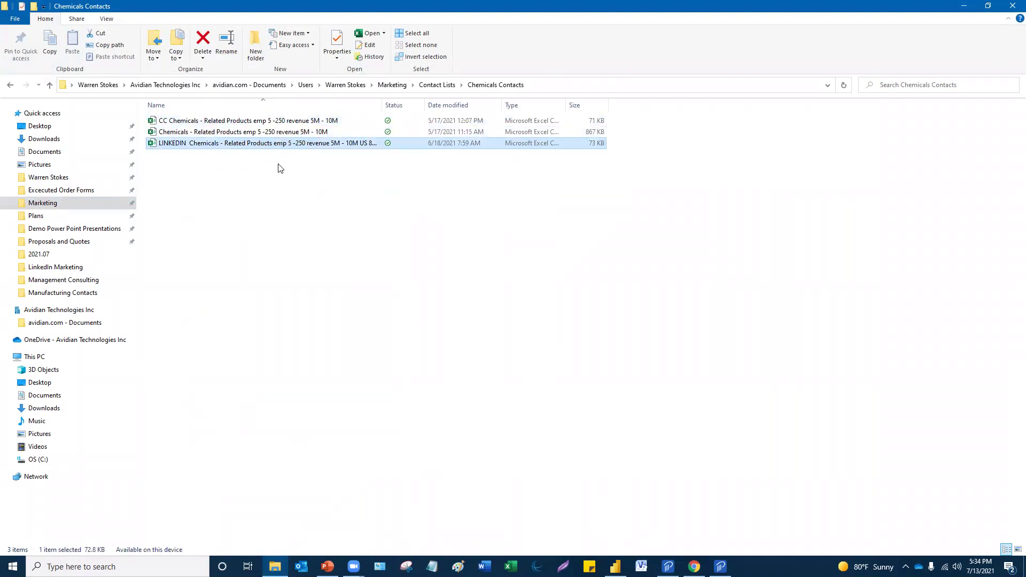
pyautogui.click(259, 124)
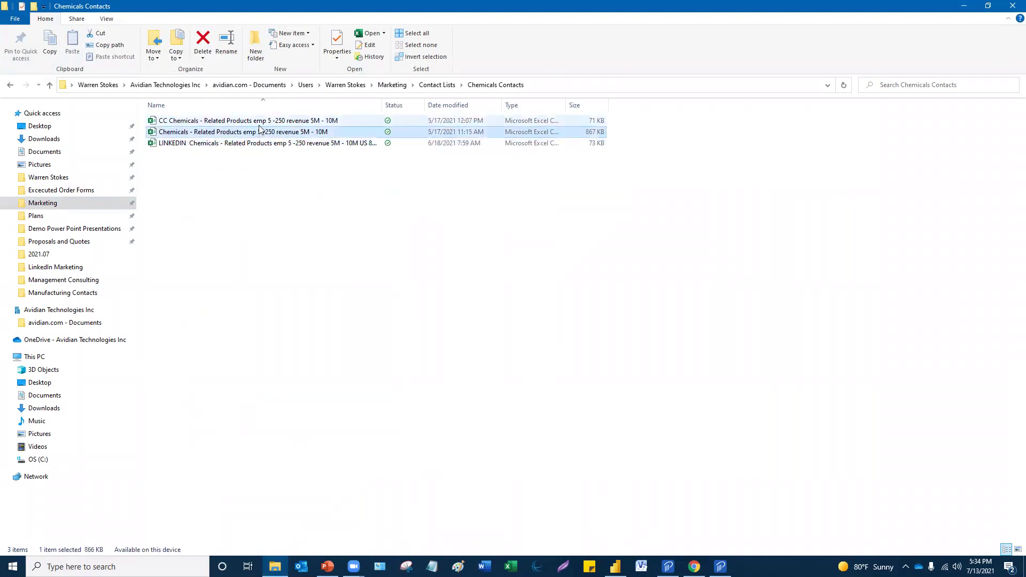
# - Drop the CC Chemicals file onto the upload area, accept the five column matches, and upload 874 contacts
pyautogui.doubleClick(507, 7)
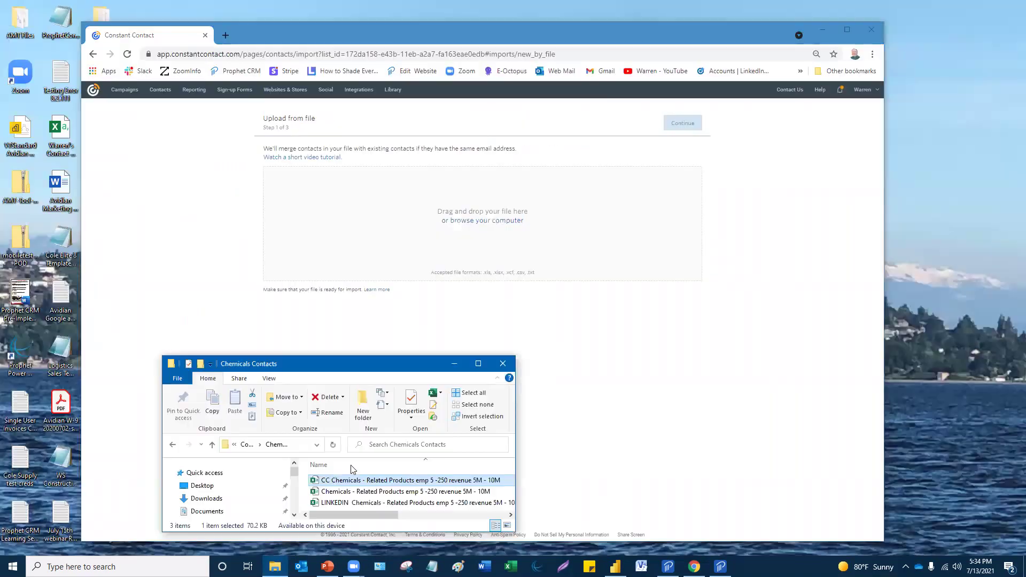
pyautogui.moveTo(357, 481); pyautogui.dragTo(479, 236)
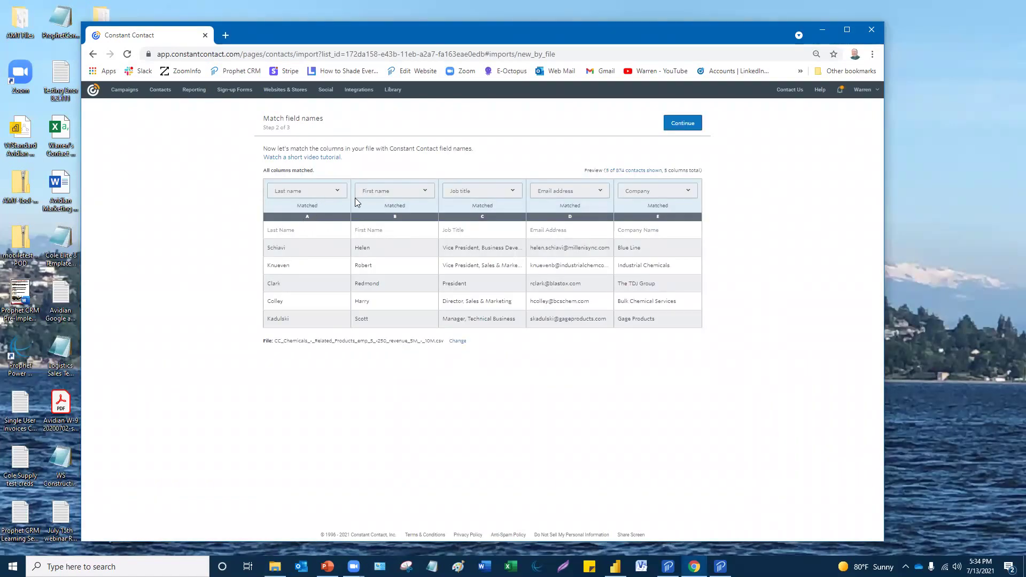
pyautogui.click(410, 210)
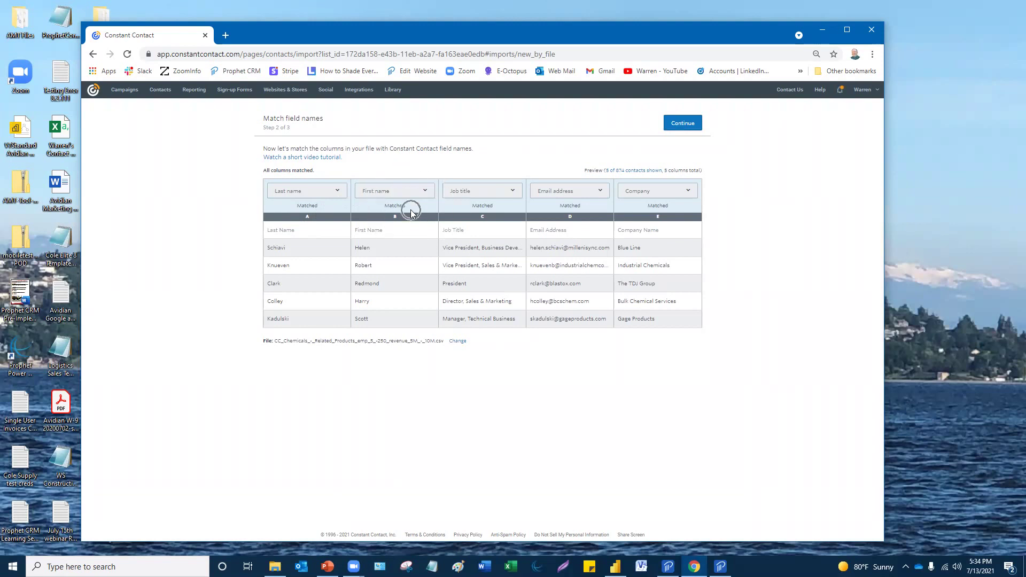
pyautogui.click(310, 208)
pyautogui.click(451, 210)
pyautogui.click(556, 195)
pyautogui.click(685, 129)
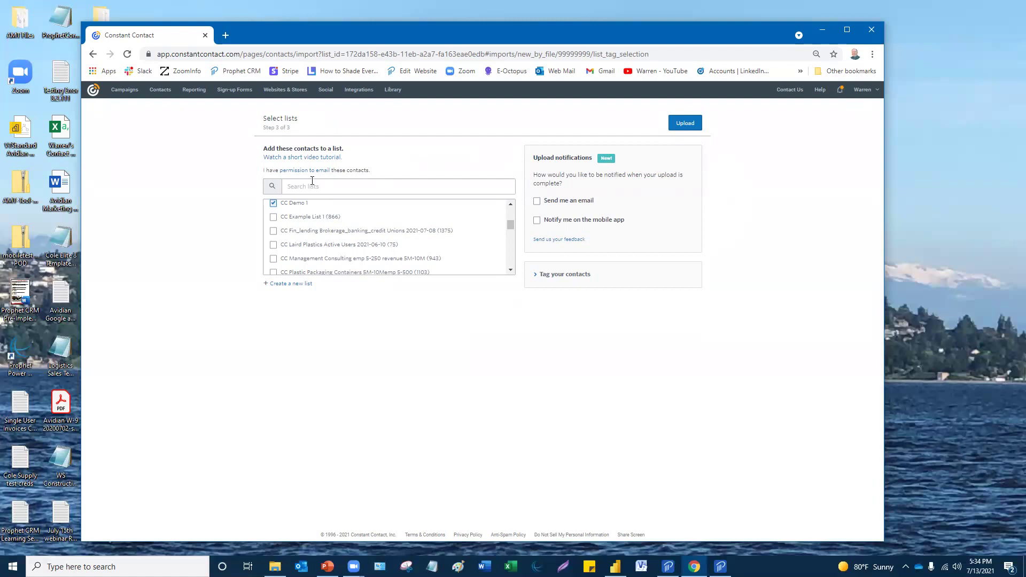
pyautogui.click(682, 121)
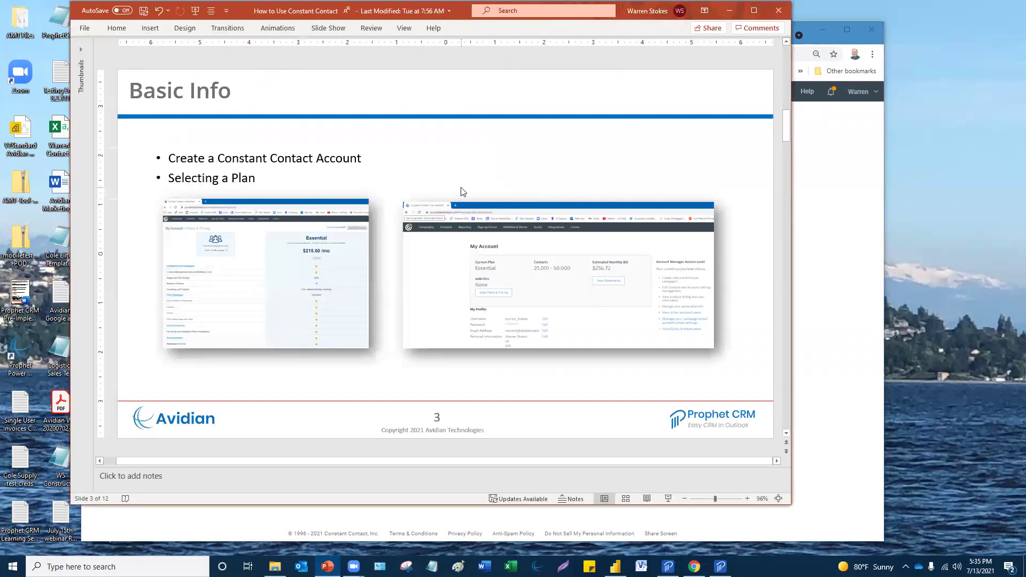
# - Scroll to slide 4, 'Create Your List', and maximize the PowerPoint window
pyautogui.scroll(-1, 463, 191)
pyautogui.press('ctrl')
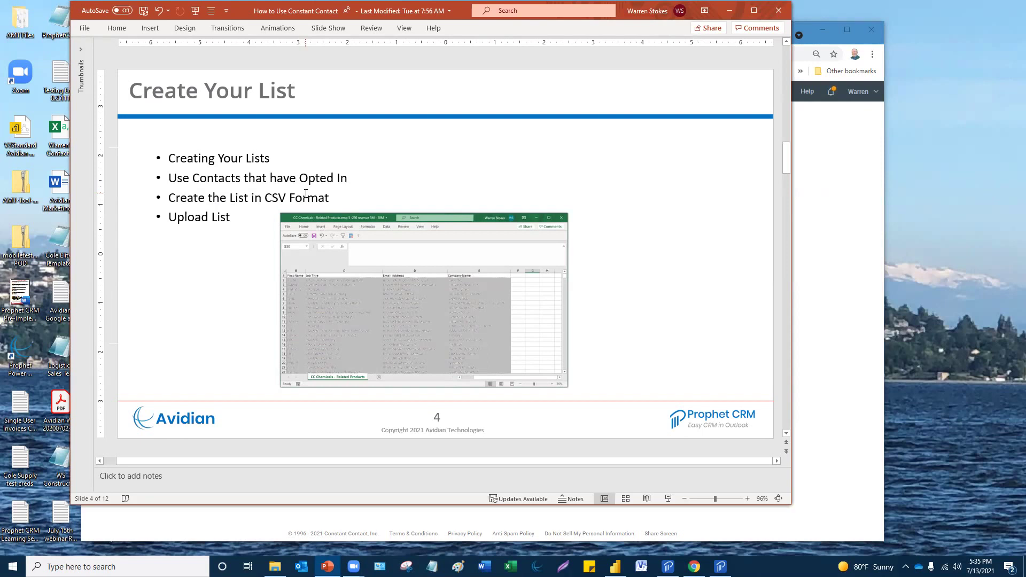
pyautogui.click(754, 10)
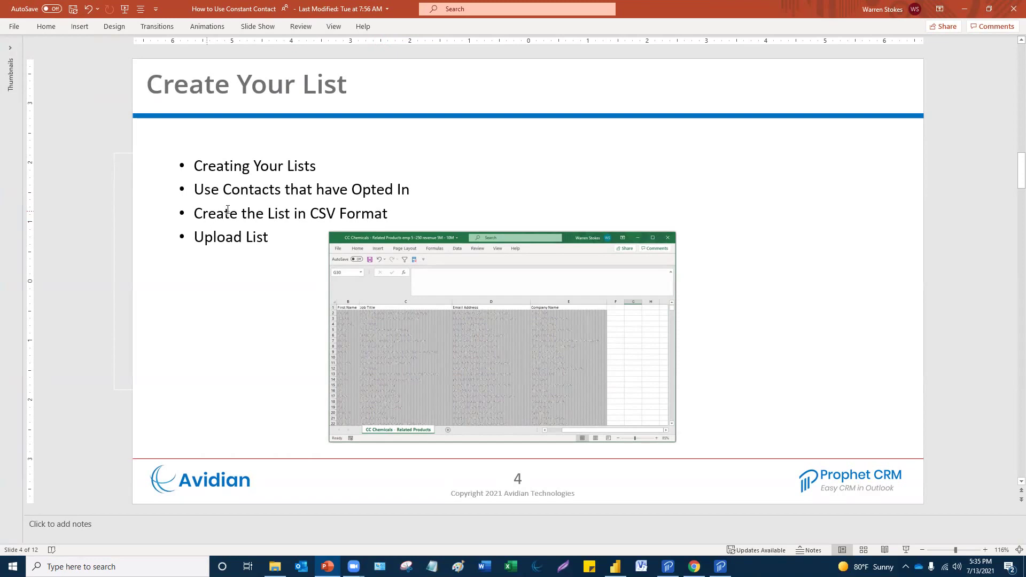
pyautogui.click(229, 209)
# - Minimize PowerPoint and open Campaigns from Constant Contact's top menu
pyautogui.click(965, 8)
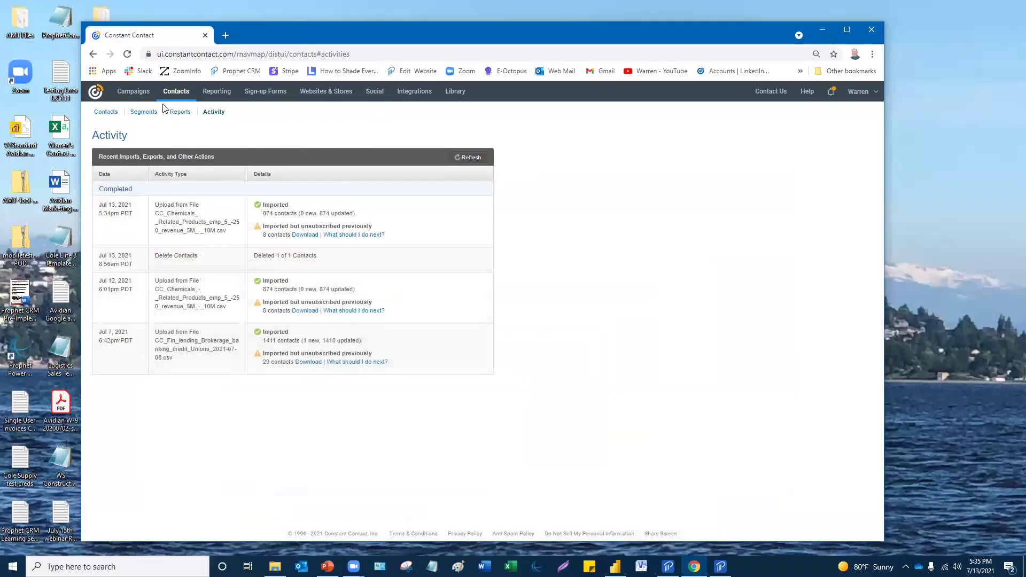
pyautogui.click(133, 94)
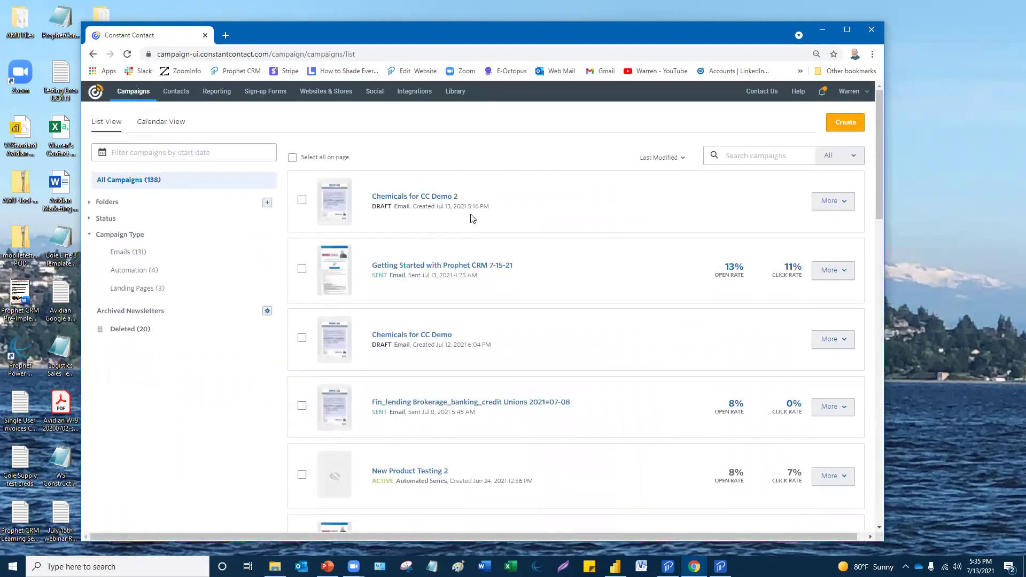
pyautogui.click(851, 130)
pyautogui.click(850, 130)
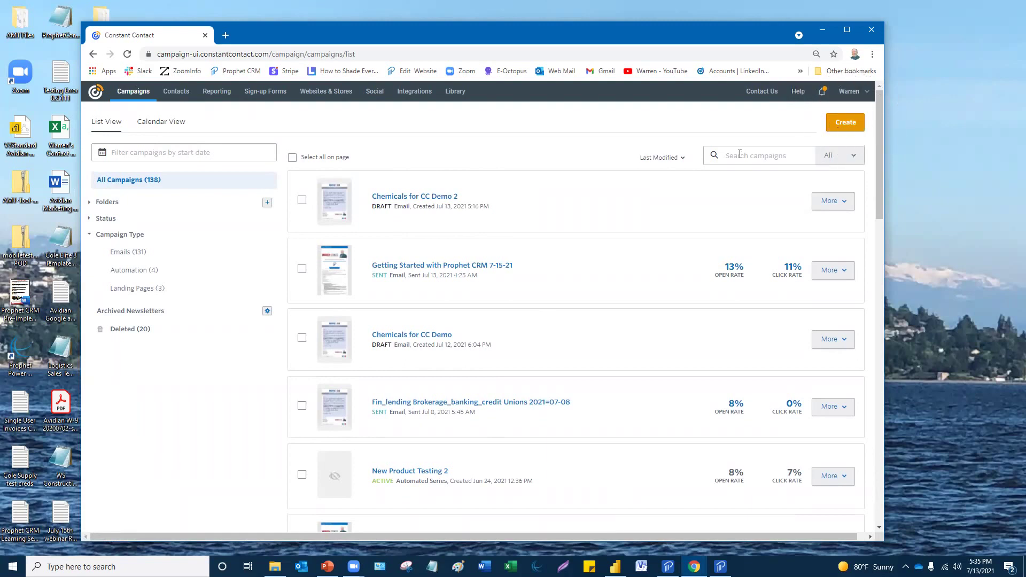
# - Create a new Email campaign copied from the Recent 'Chemicals for CC Demo' template
pyautogui.click(845, 126)
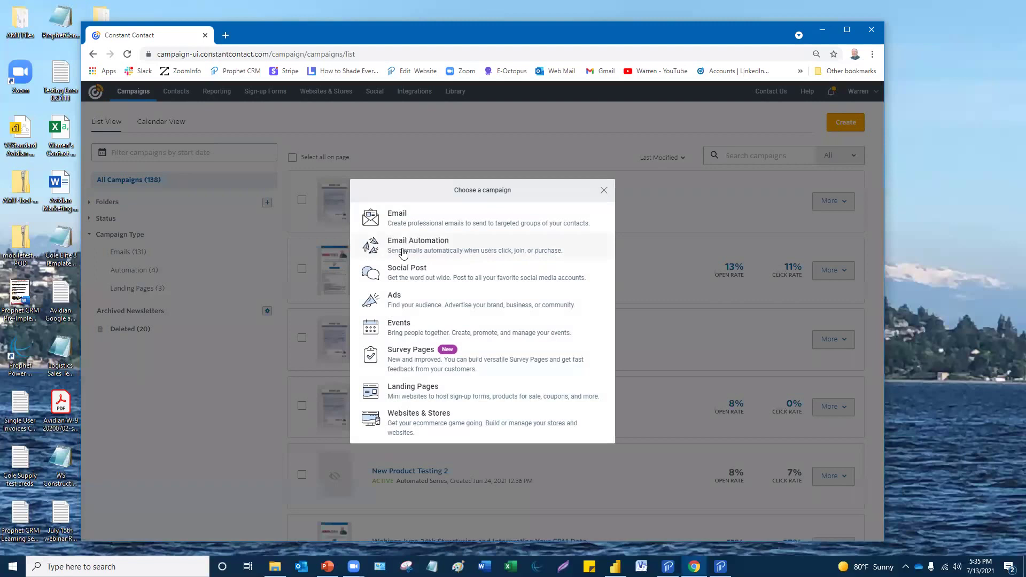
pyautogui.click(418, 225)
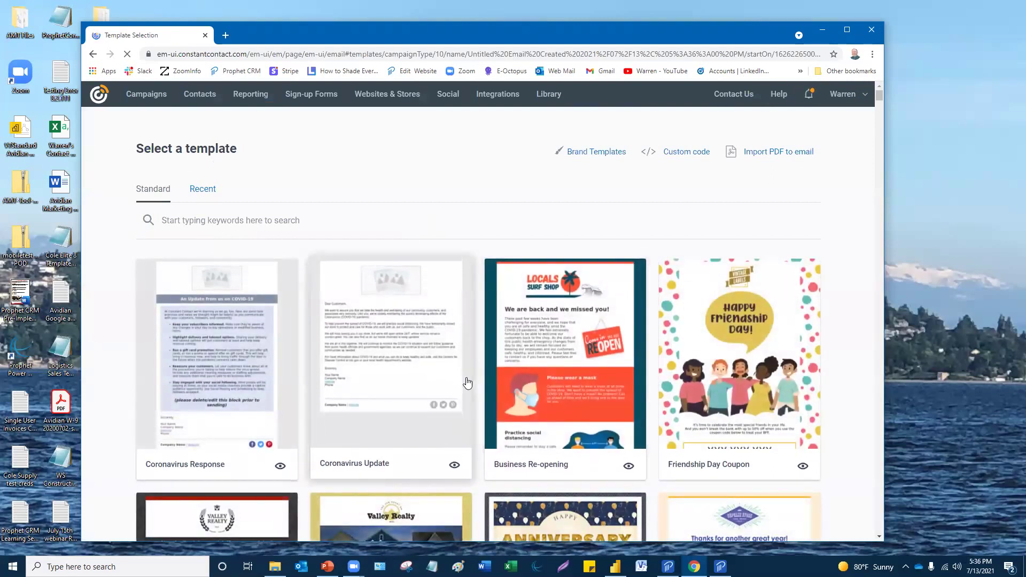
pyautogui.scroll(-4, 468, 382)
pyautogui.scroll(-2, 464, 386)
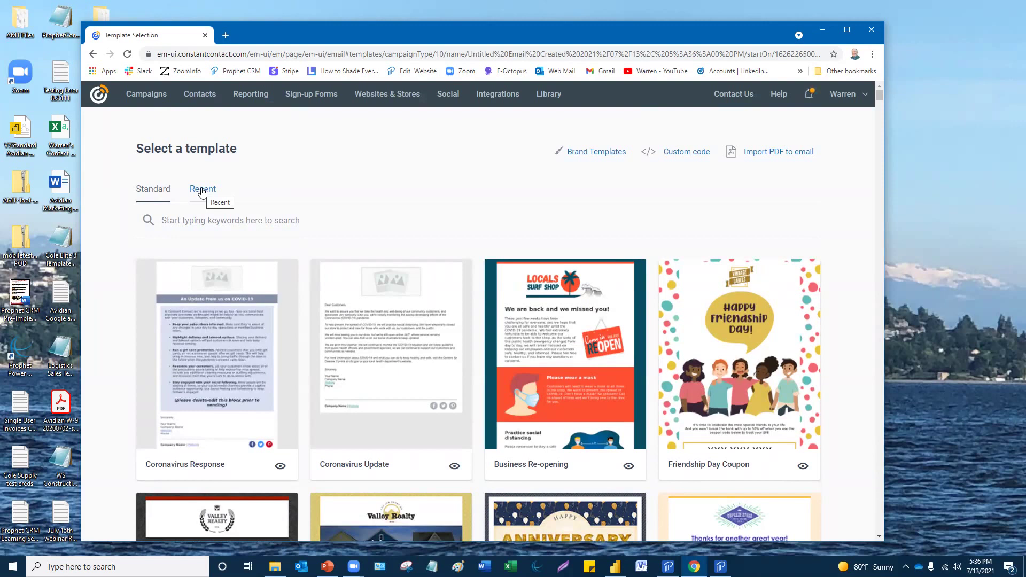
pyautogui.click(202, 191)
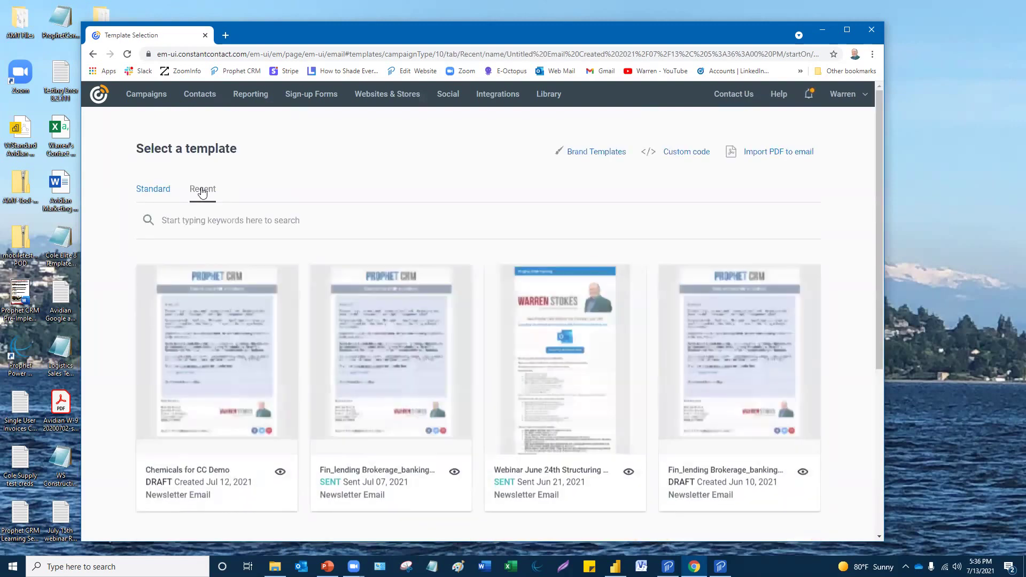
pyautogui.click(229, 340)
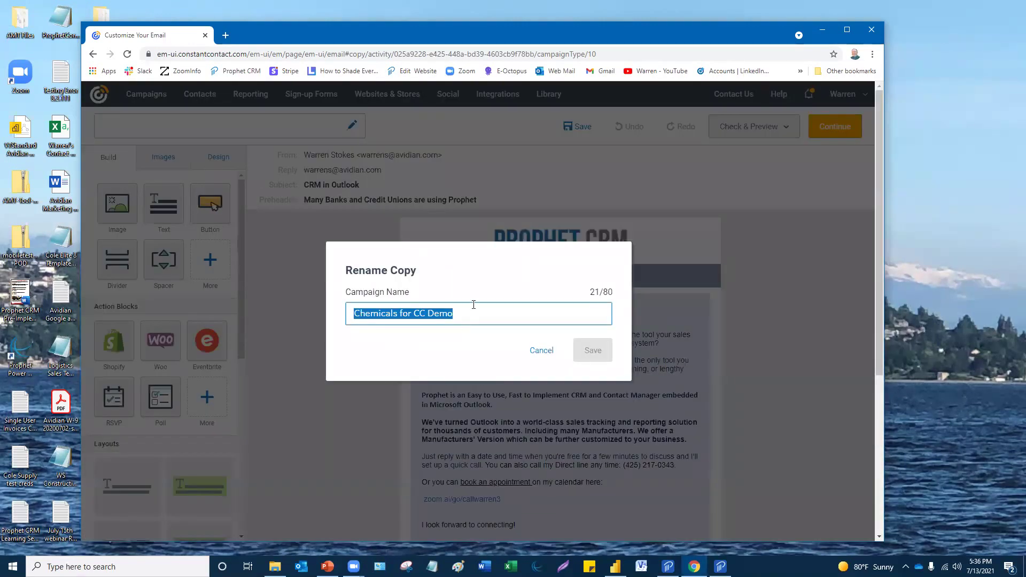
# - Append ' 3' to rename the copy 'Chemicals for CC Demo 3' and save it
pyautogui.click(472, 320)
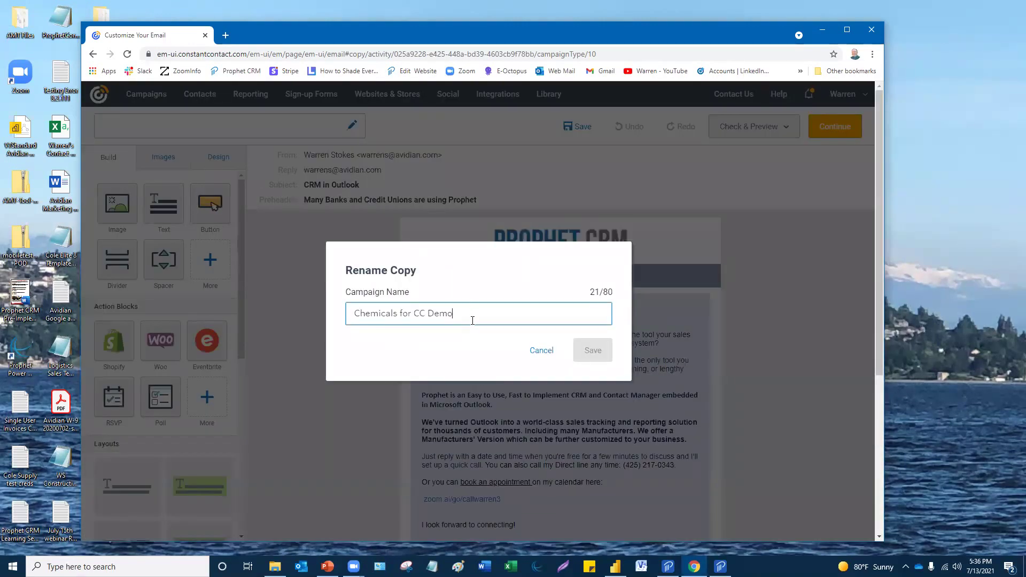
pyautogui.write('3')
pyautogui.click(596, 352)
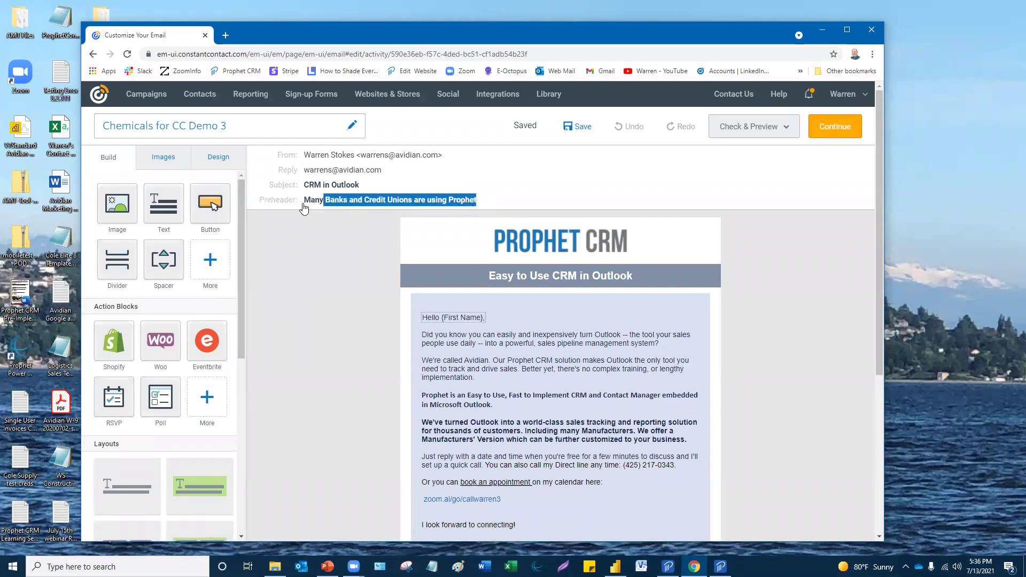
# - Replace 'Banks and Credit Unions' with 'Manufactures' in the email preheader
pyautogui.moveTo(304, 209); pyautogui.dragTo(302, 207)
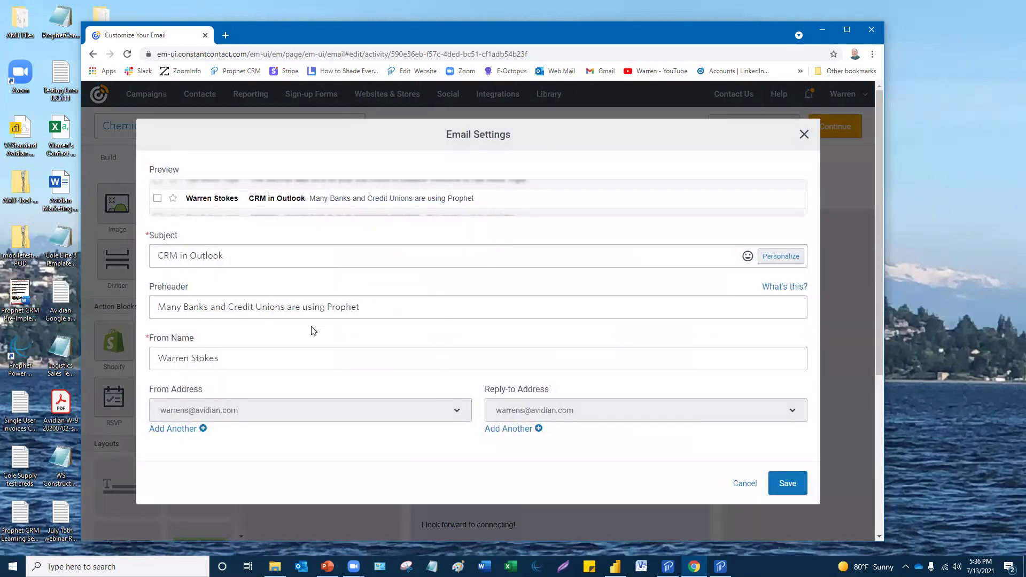
pyautogui.click(319, 307)
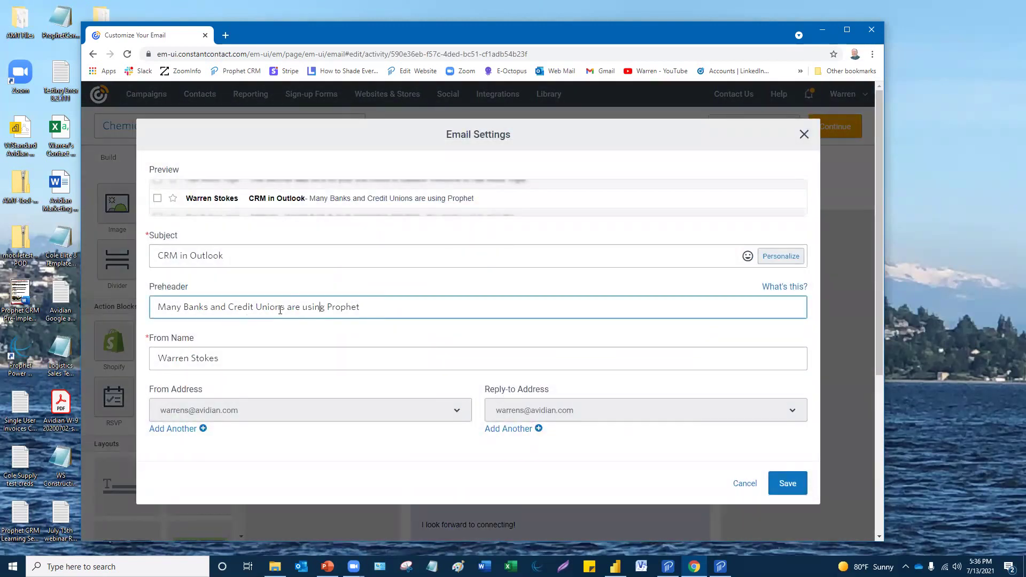
pyautogui.moveTo(285, 308); pyautogui.dragTo(185, 306)
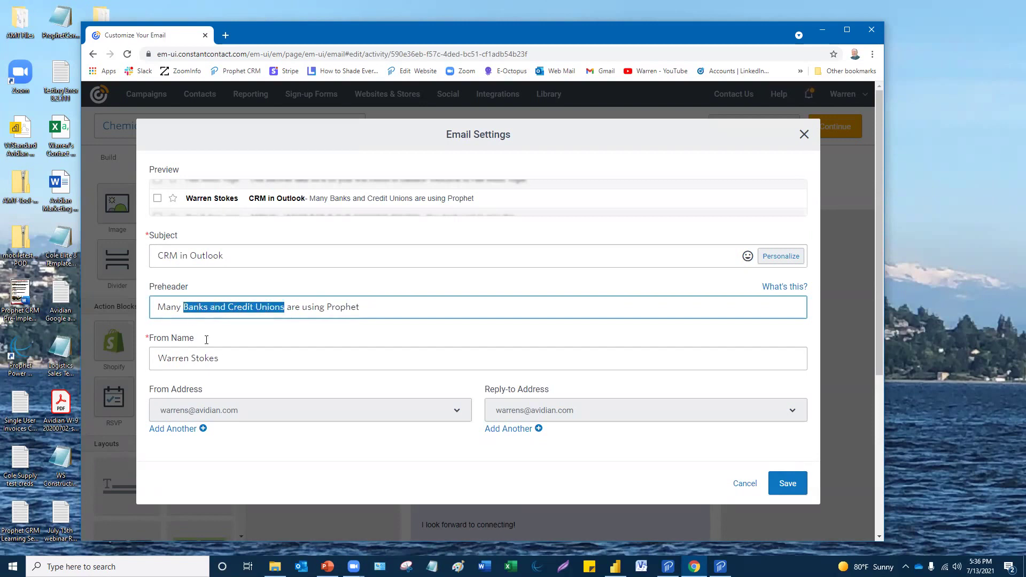
pyautogui.write('Manuf')
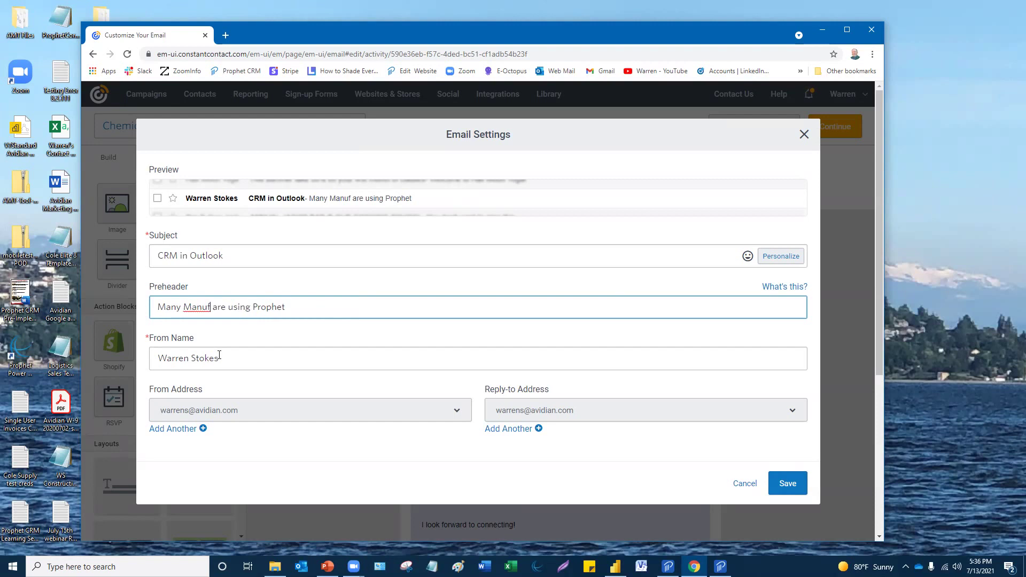
pyautogui.write('ac')
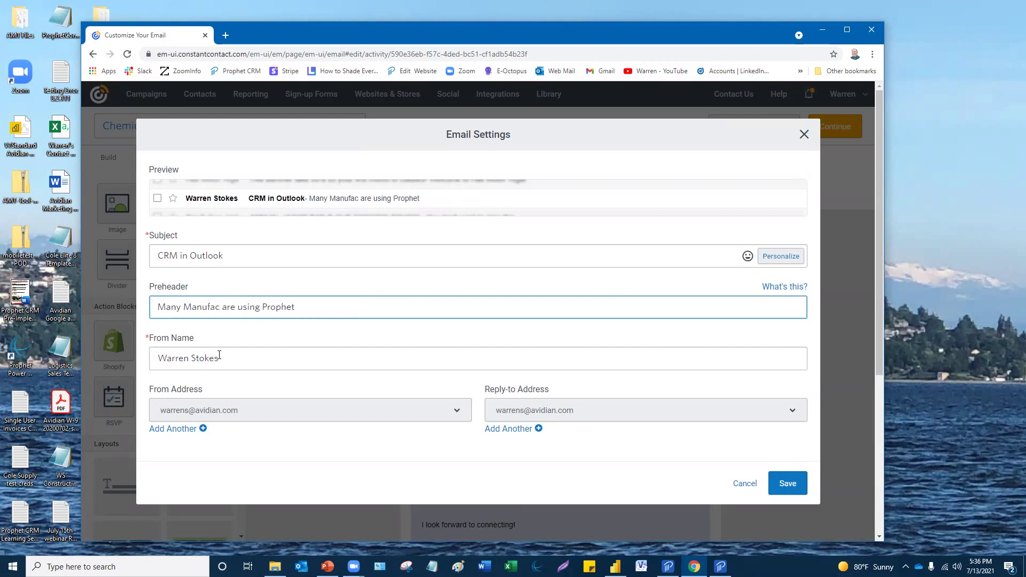
pyautogui.write('tures')
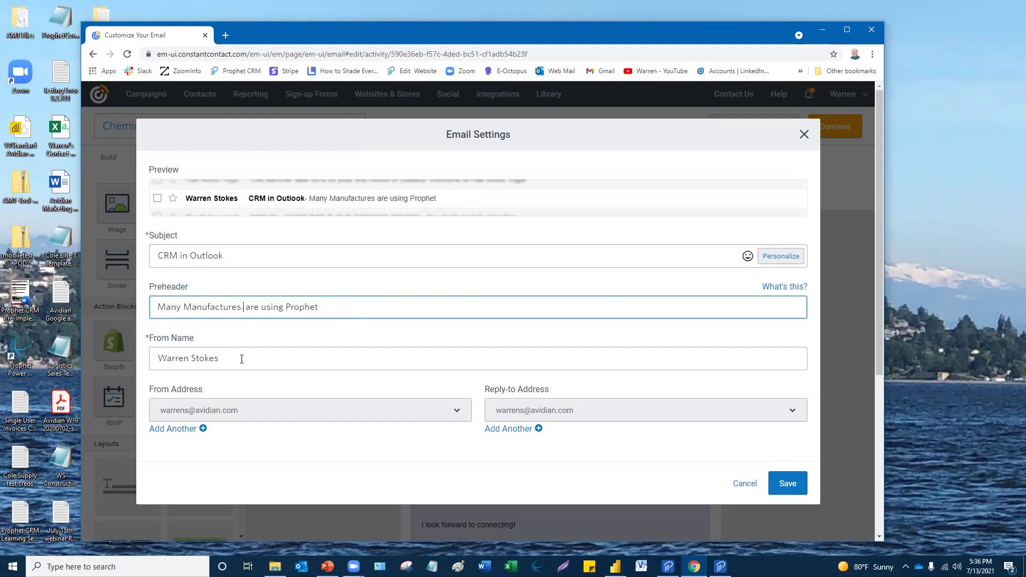
# - Keep the subject 'CRM in Outlook' and save the email settings
pyautogui.tripleClick(230, 256)
pyautogui.click(243, 261)
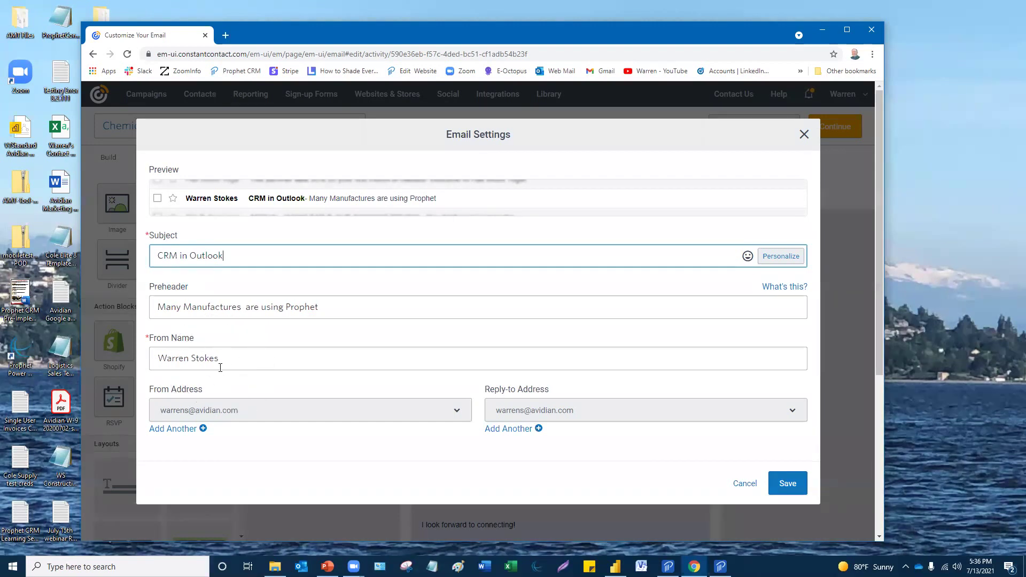
pyautogui.click(236, 416)
pyautogui.click(591, 410)
pyautogui.click(786, 482)
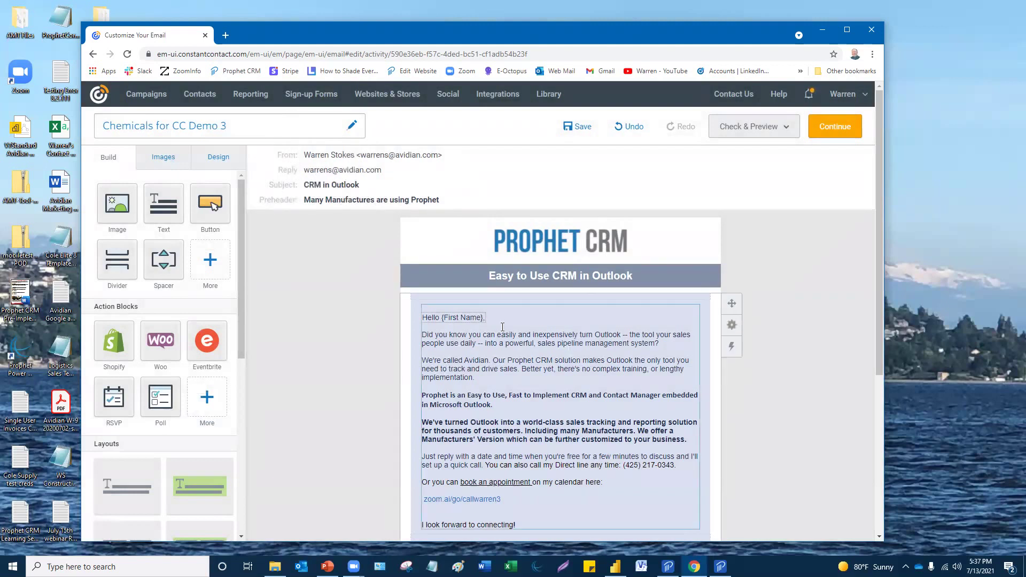
# - Zoom the page to 110% and check the Hello {First Name} greeting text block
pyautogui.hotkey('ctrl', '+')
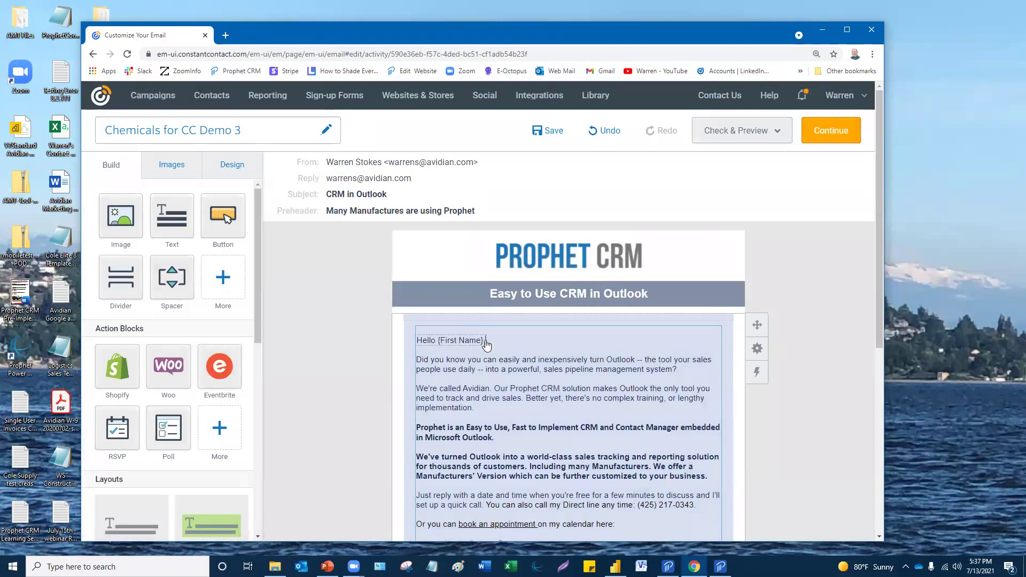
pyautogui.tripleClick(438, 345)
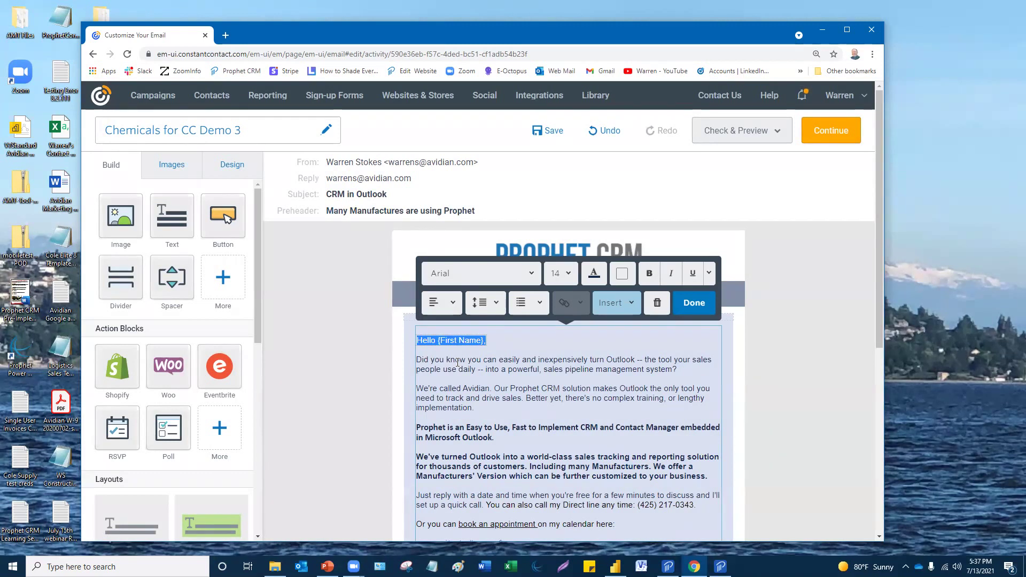
pyautogui.click(491, 357)
pyautogui.click(694, 303)
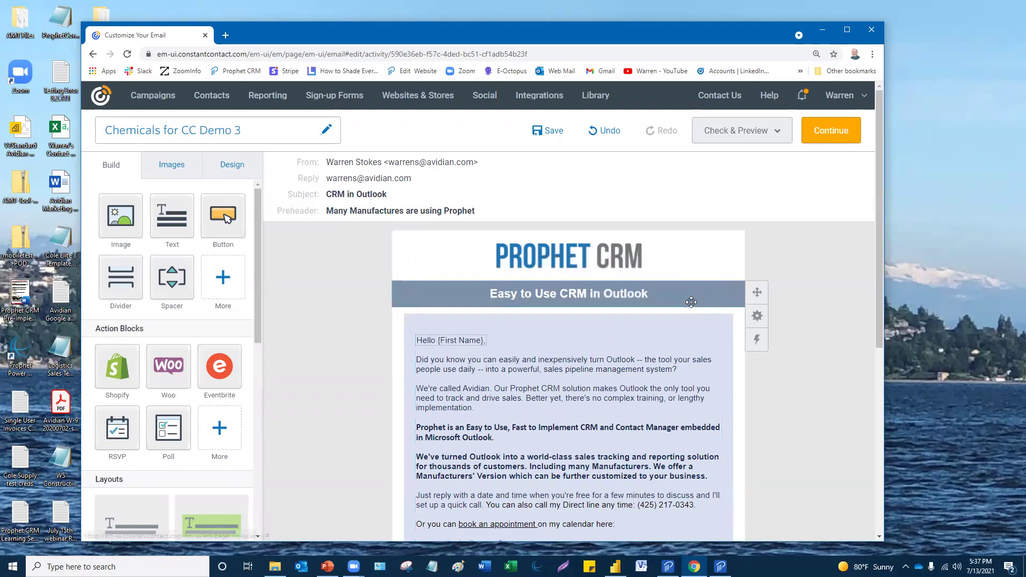
# - Highlight the zoom.ai/go/callwarren3 line in the email body
pyautogui.scroll(-2, 661, 405)
pyautogui.scroll(-1, 660, 405)
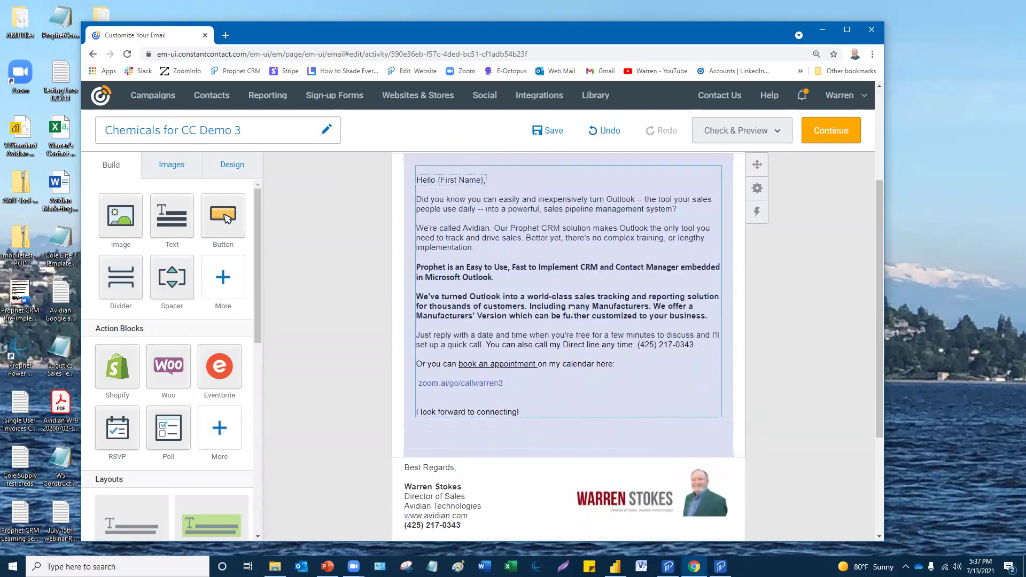
pyautogui.scroll(1, 572, 311)
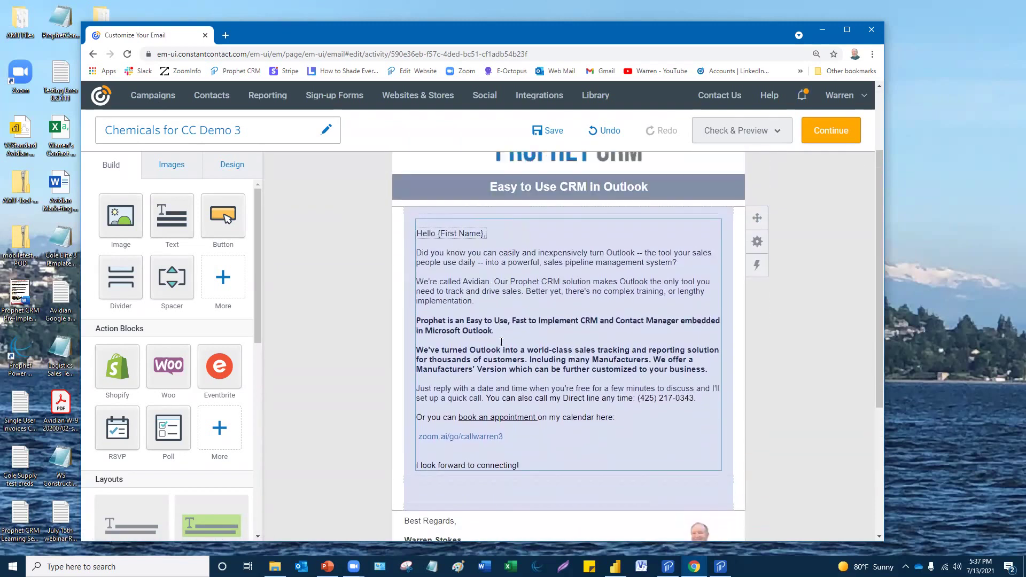
pyautogui.moveTo(506, 436); pyautogui.dragTo(413, 440)
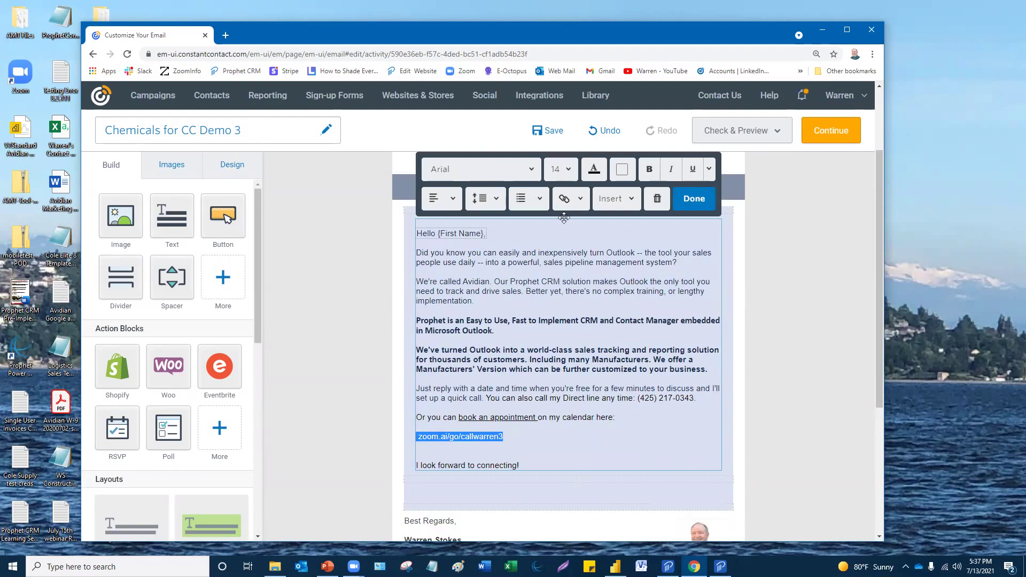
pyautogui.click(565, 200)
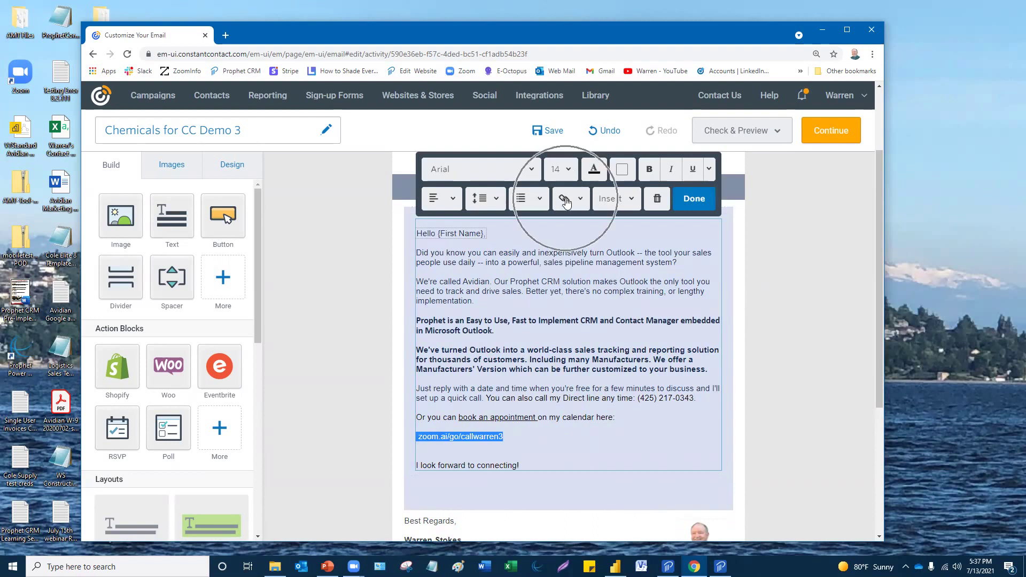
pyautogui.click(566, 200)
pyautogui.click(565, 200)
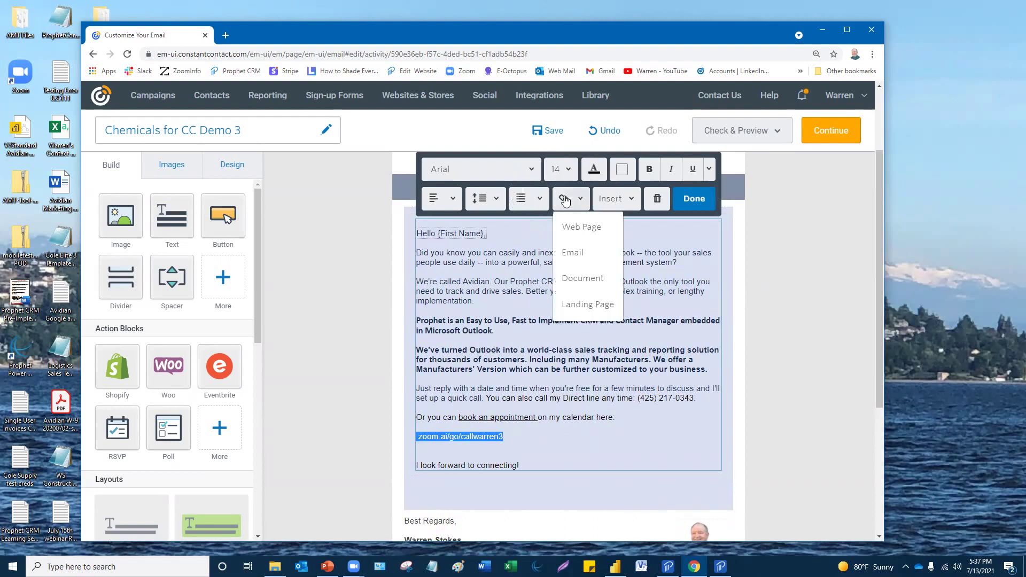
pyautogui.click(580, 231)
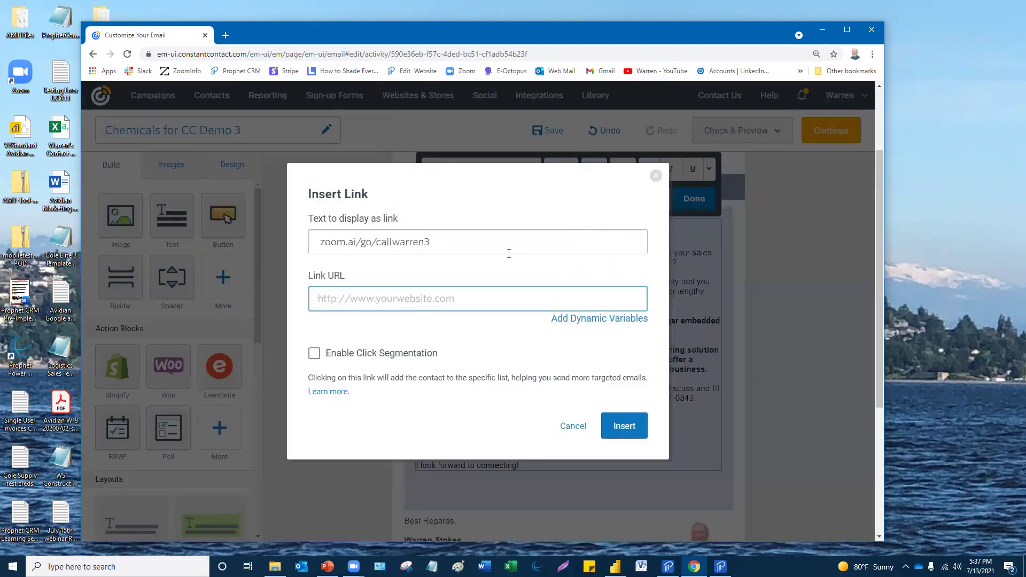
pyautogui.moveTo(442, 243); pyautogui.dragTo(311, 245)
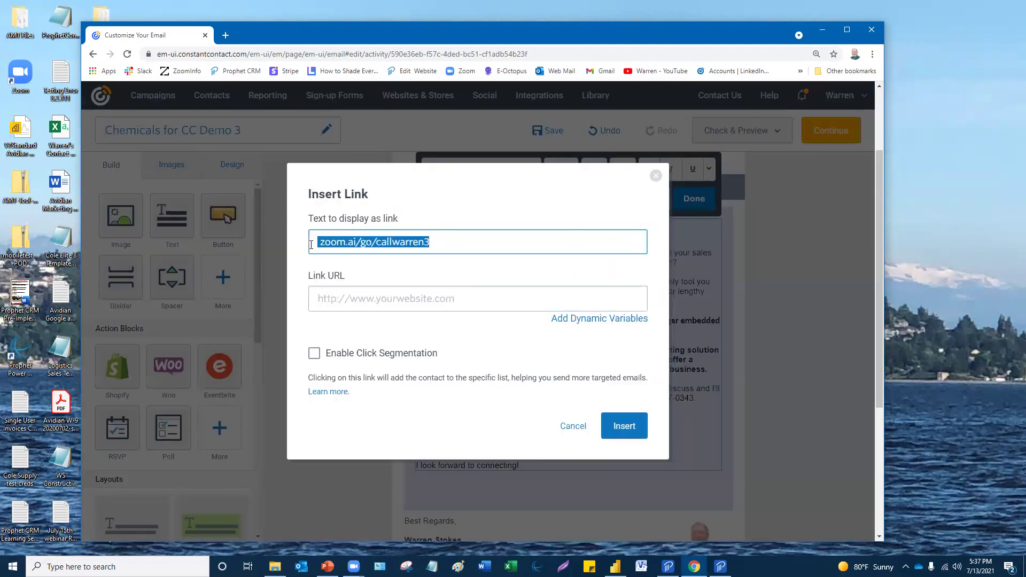
pyautogui.click(451, 243)
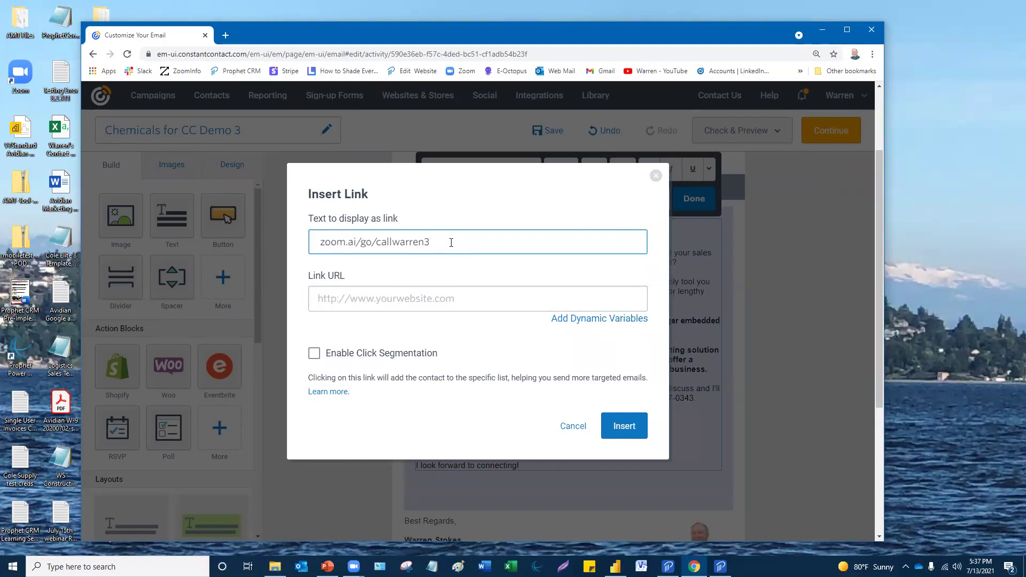
pyautogui.moveTo(395, 245); pyautogui.dragTo(306, 253)
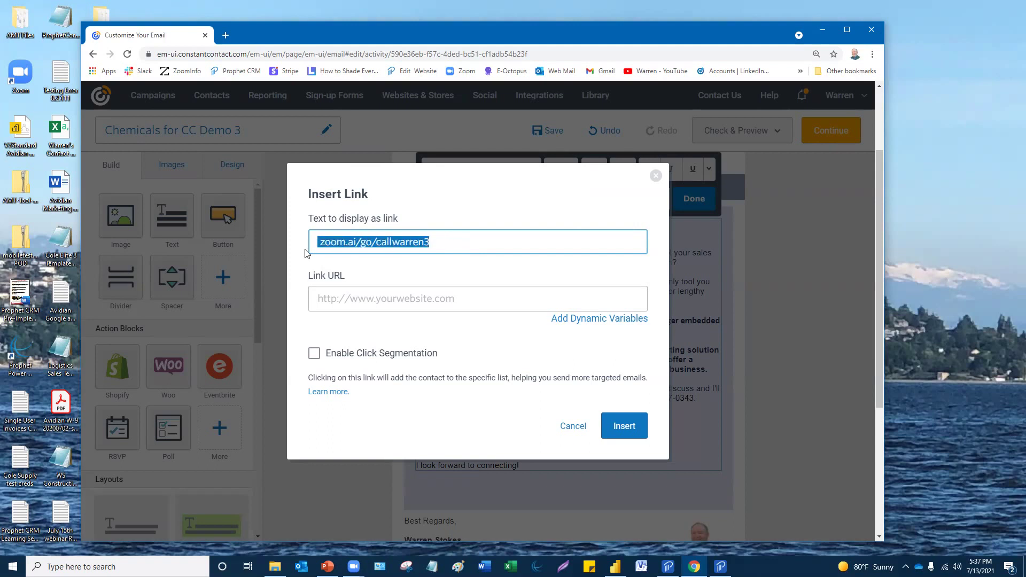
pyautogui.click(578, 426)
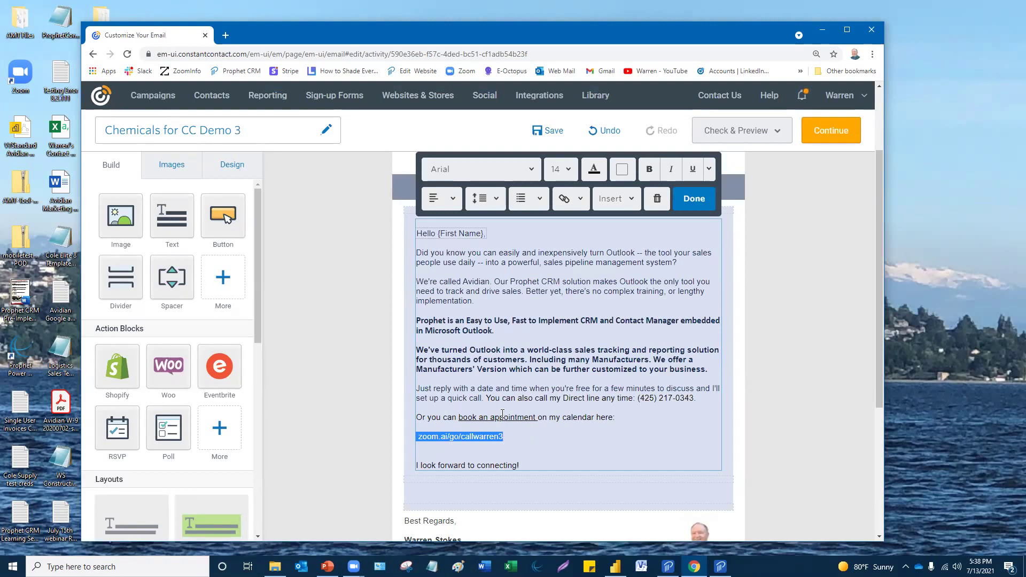
pyautogui.scroll(-1, 502, 415)
pyautogui.scroll(3, 500, 416)
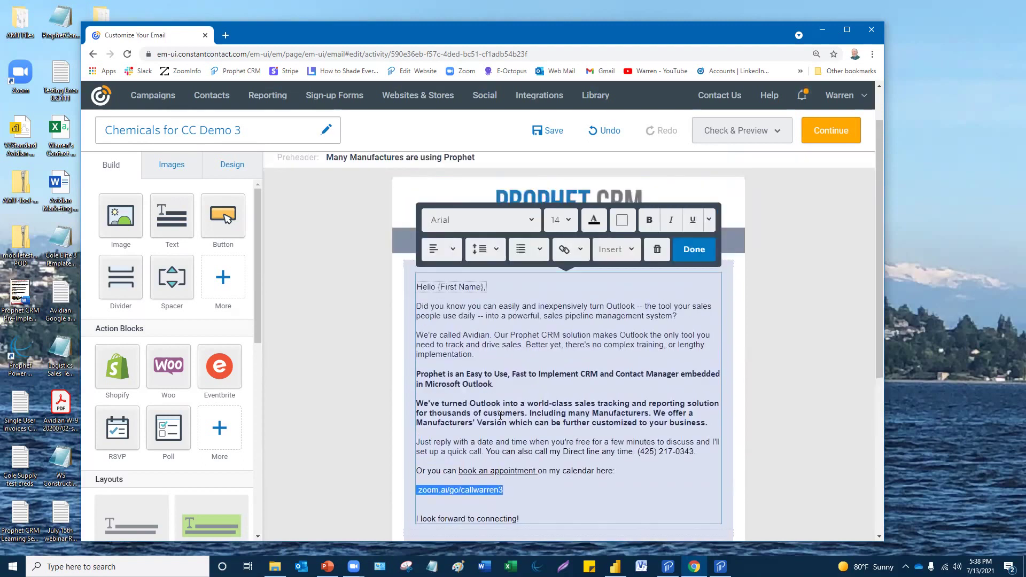
pyautogui.scroll(-3, 499, 417)
pyautogui.scroll(-1, 499, 416)
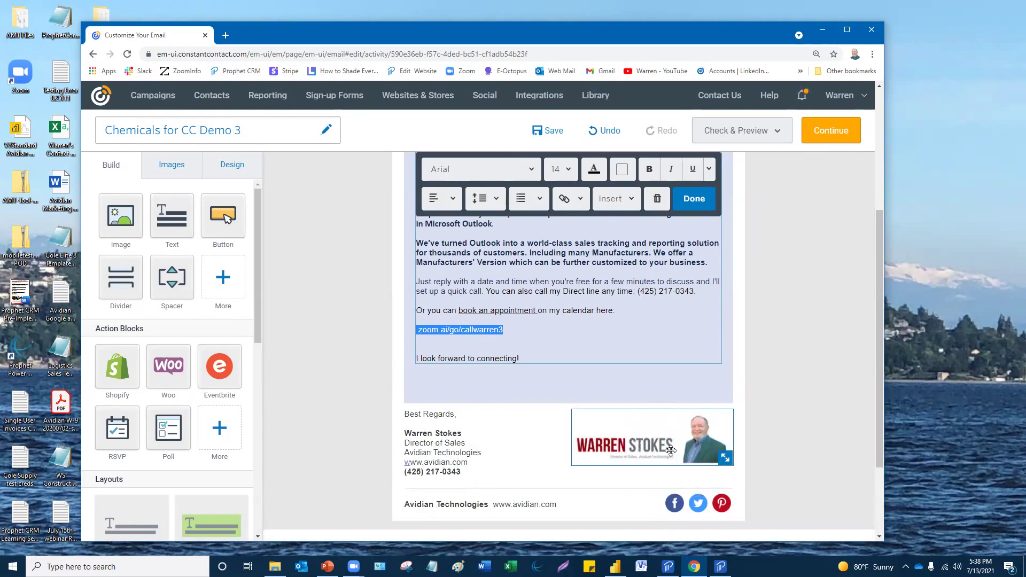
pyautogui.scroll(-1, 615, 465)
pyautogui.scroll(5, 532, 469)
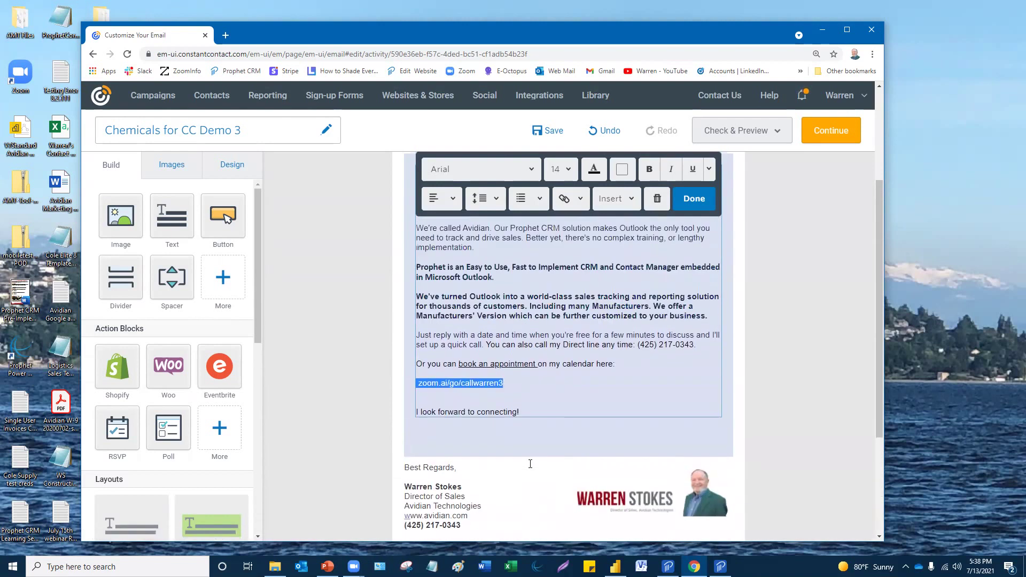
# - Finish editing the email and continue to the sending options page
pyautogui.click(694, 303)
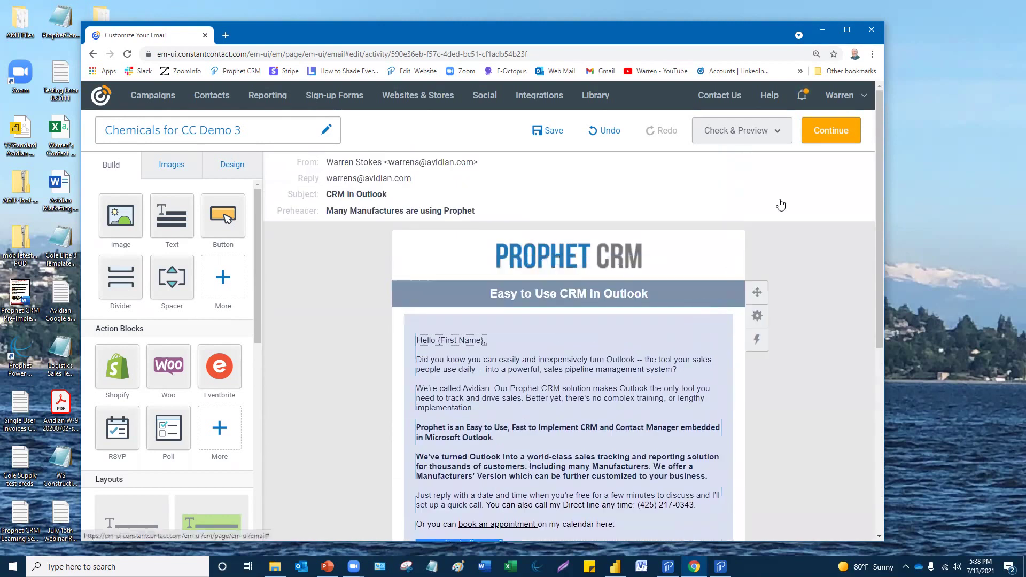
pyautogui.click(821, 131)
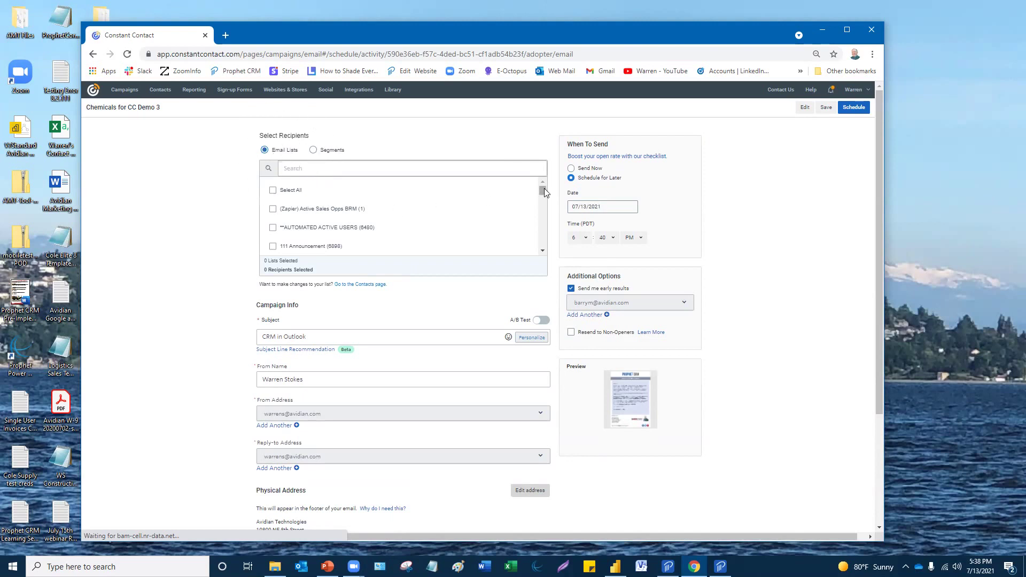
pyautogui.moveTo(544, 193); pyautogui.dragTo(545, 204)
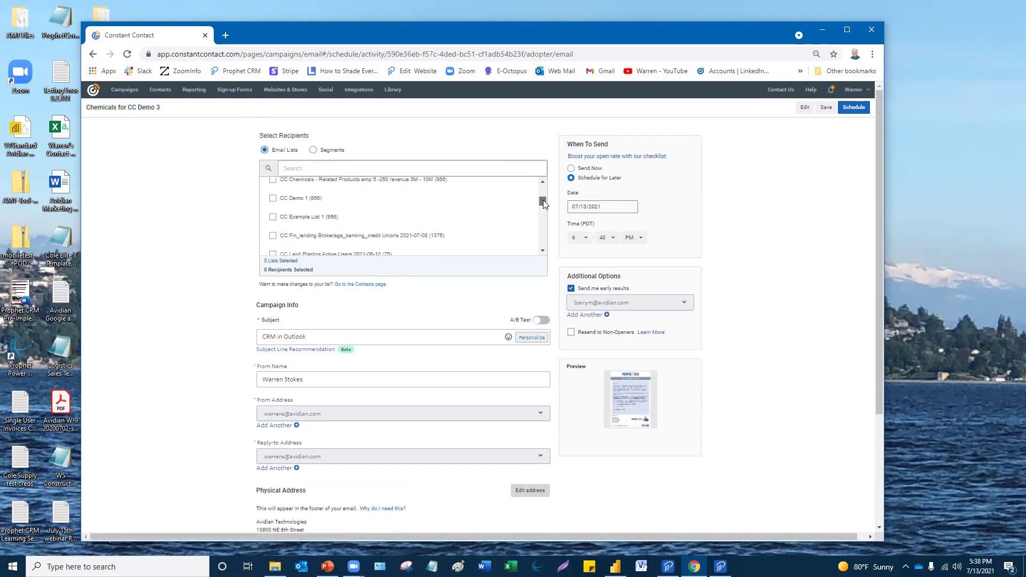
pyautogui.moveTo(545, 205); pyautogui.dragTo(544, 201)
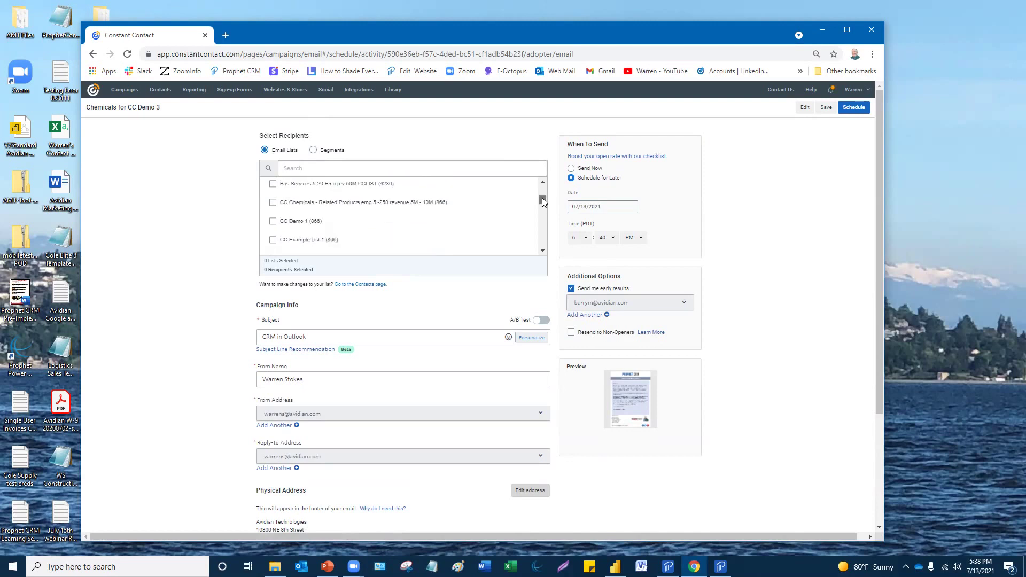
# - Choose the CC Chemicals - Related Products list, 866 recipients, as recipients
pyautogui.click(274, 202)
pyautogui.scroll(-1, 369, 343)
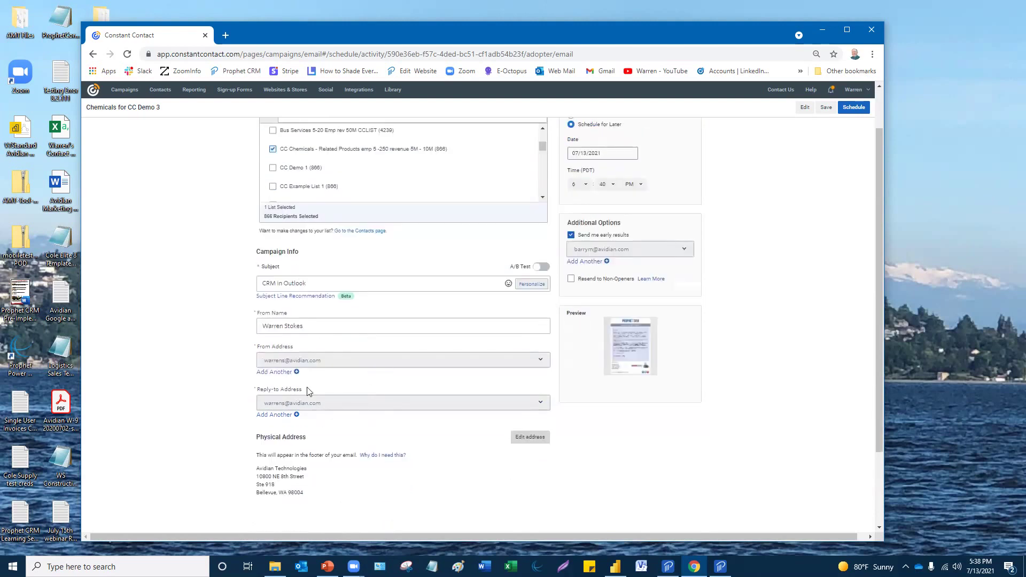
pyautogui.scroll(1, 336, 409)
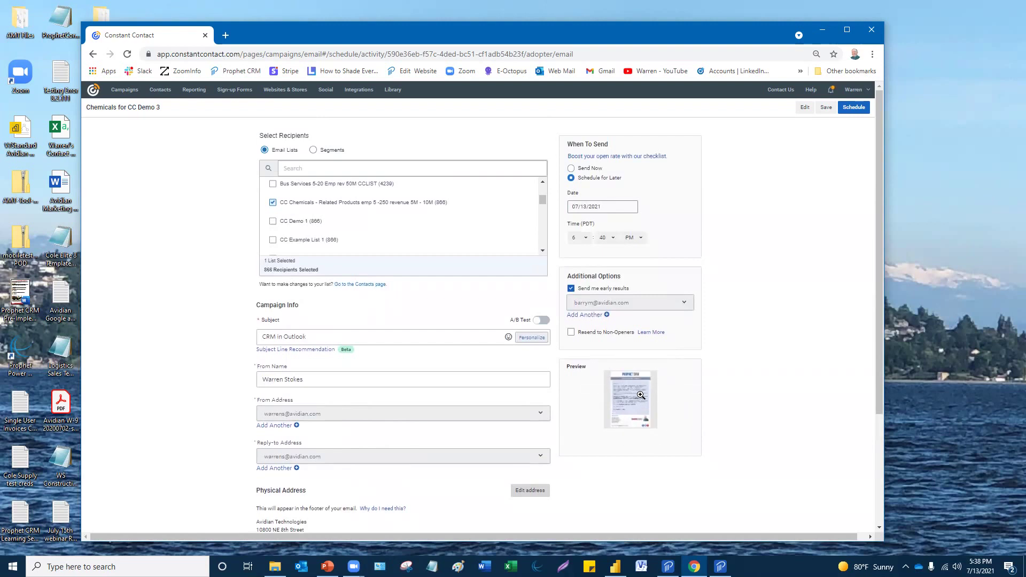
# - Send the early campaign results to a different address
pyautogui.click(684, 304)
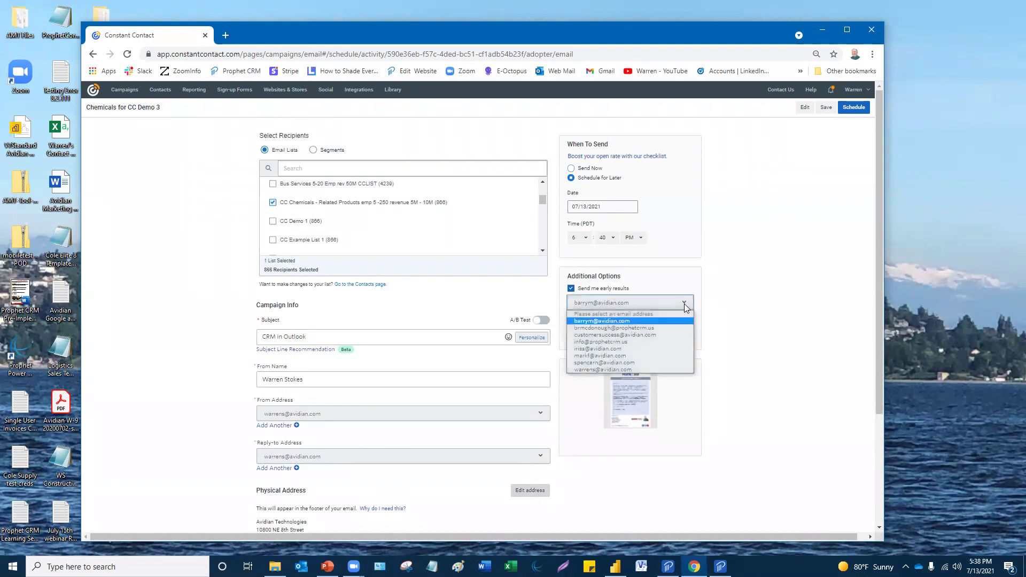
pyautogui.click(627, 371)
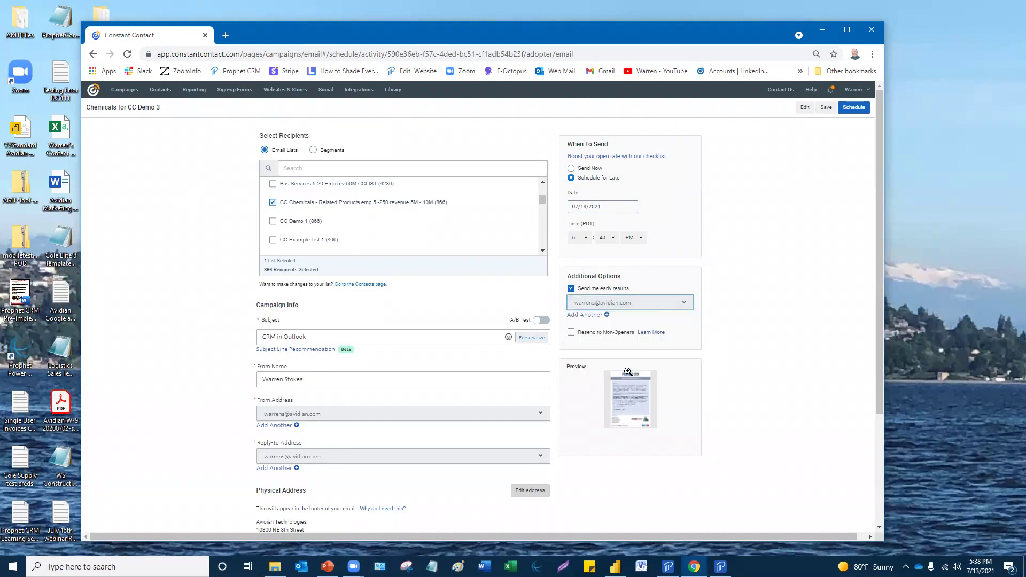
pyautogui.click(647, 308)
pyautogui.click(646, 307)
# - Schedule the campaign for 07/14/2021 at 4:35 AM
pyautogui.click(604, 209)
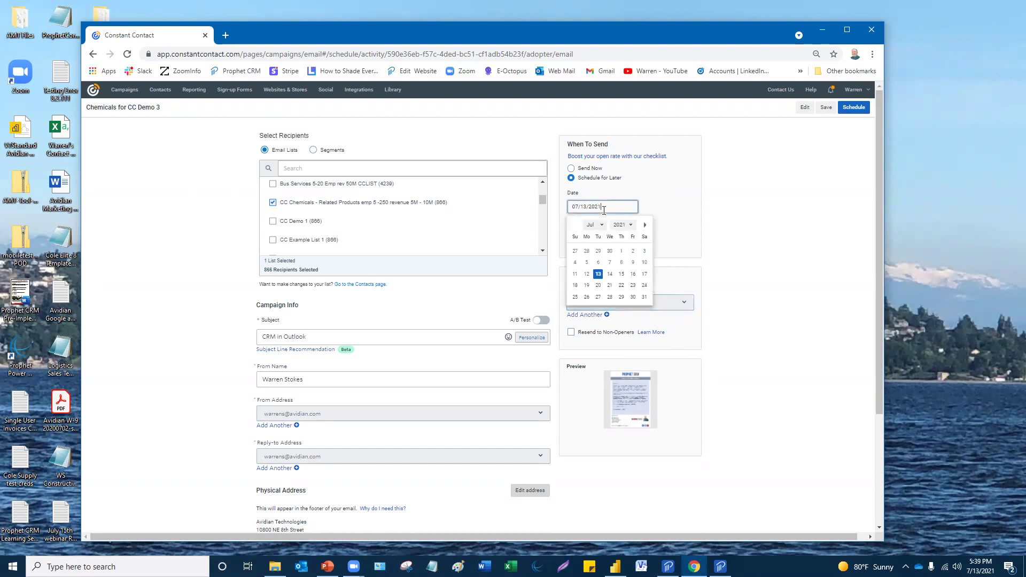
pyautogui.click(610, 274)
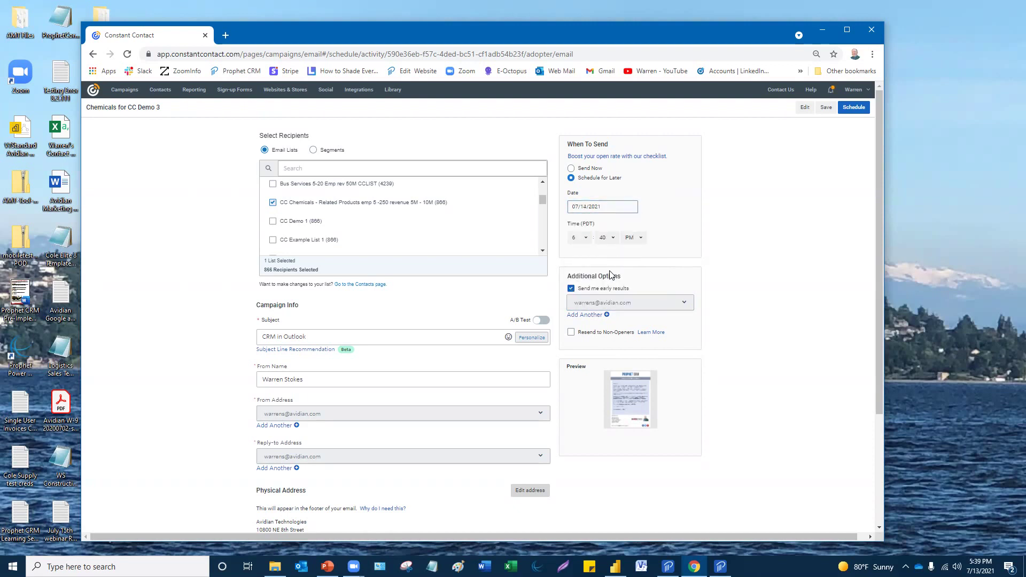
pyautogui.click(586, 241)
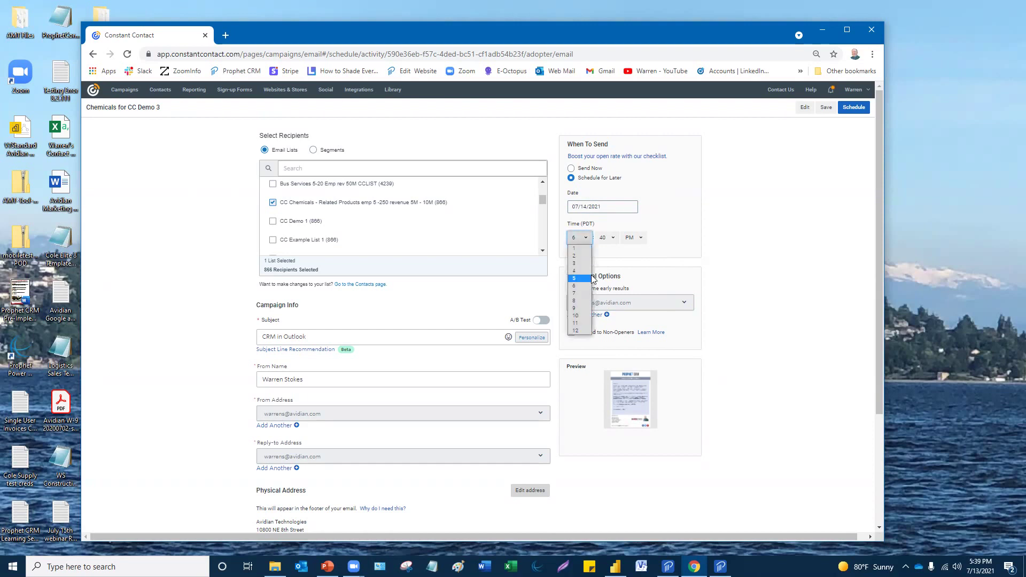
pyautogui.click(583, 271)
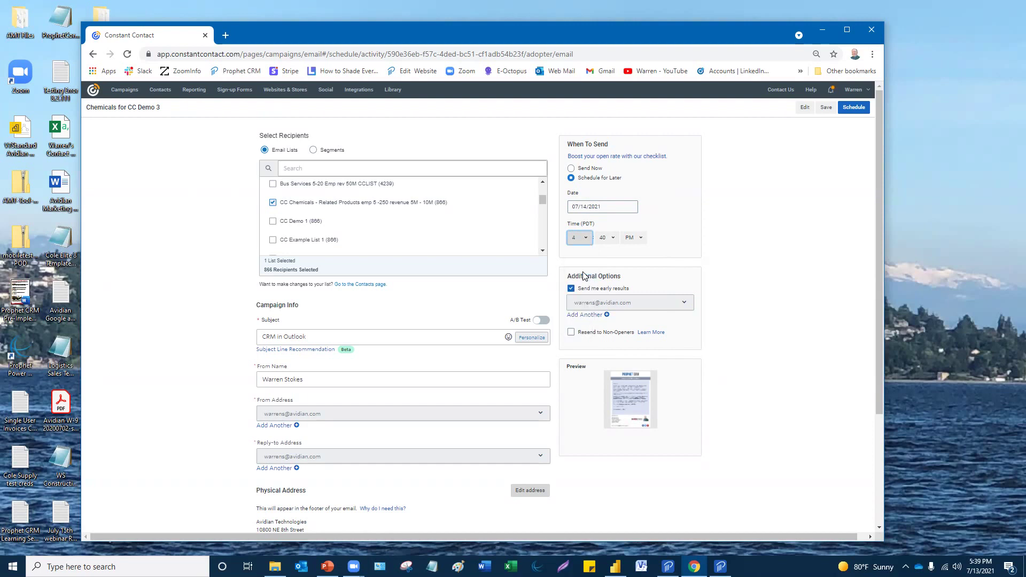
pyautogui.click(609, 239)
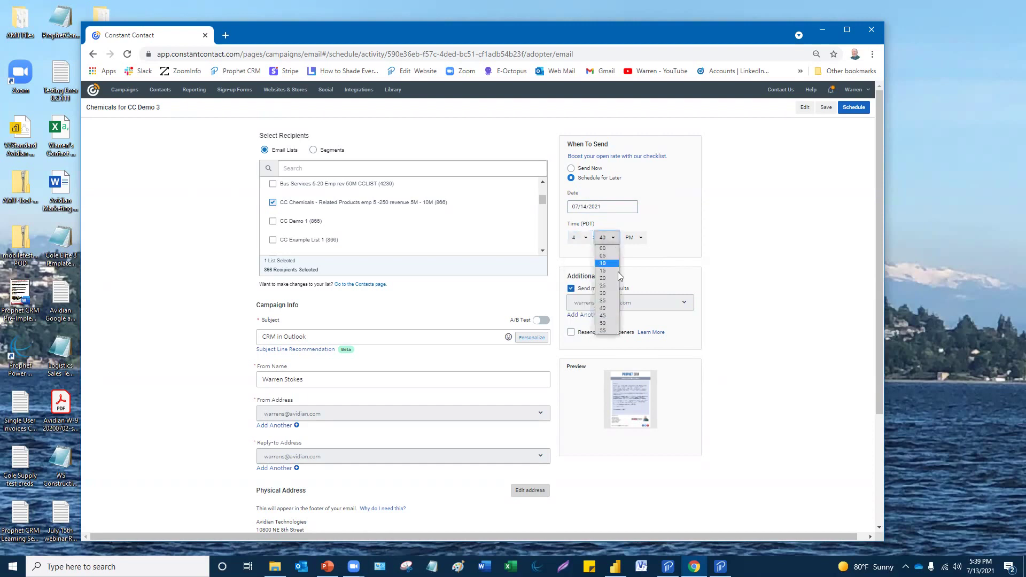
pyautogui.click(607, 302)
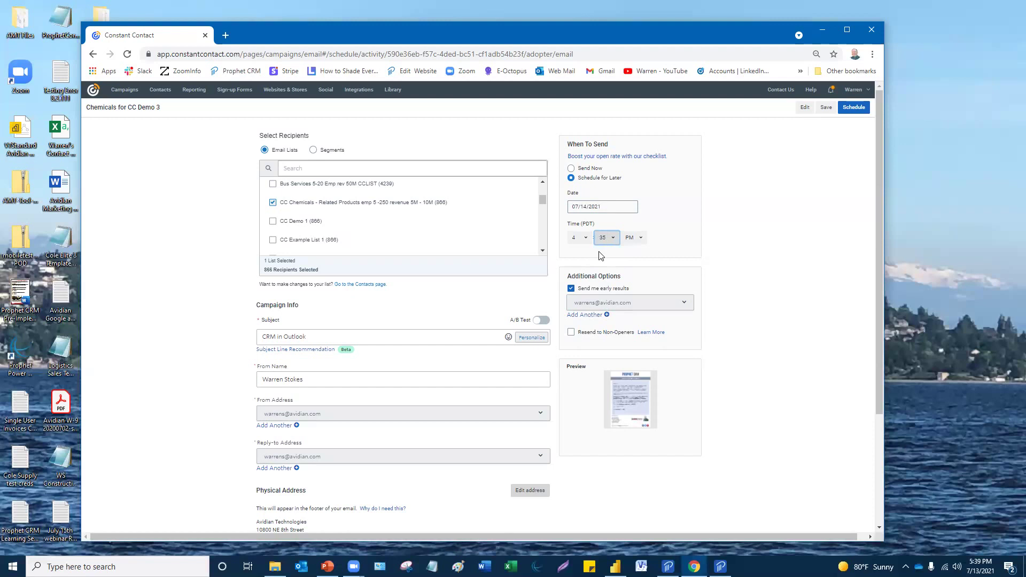
pyautogui.click(638, 238)
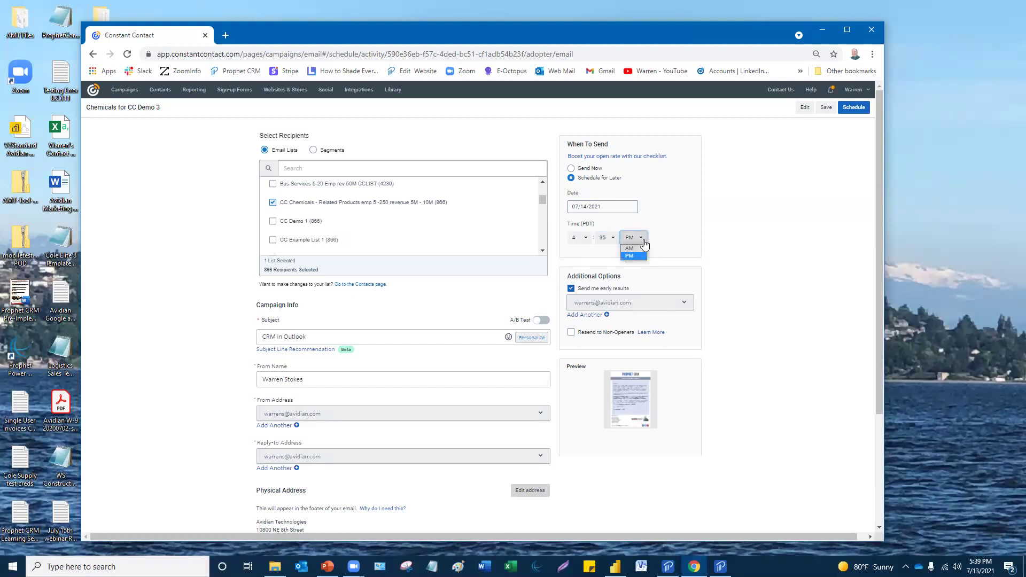
pyautogui.click(628, 249)
pyautogui.scroll(-1, 731, 426)
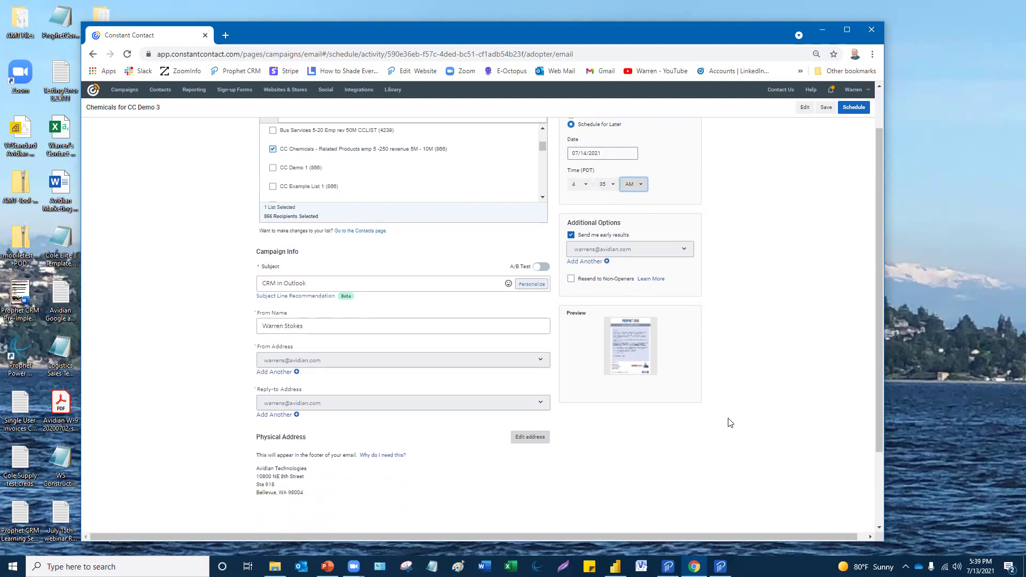
pyautogui.scroll(1, 728, 430)
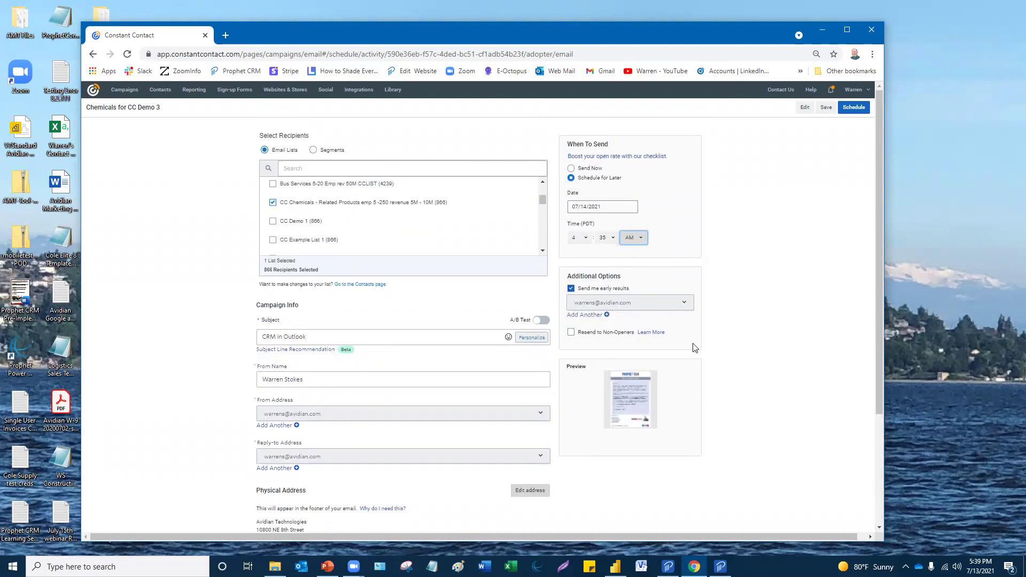